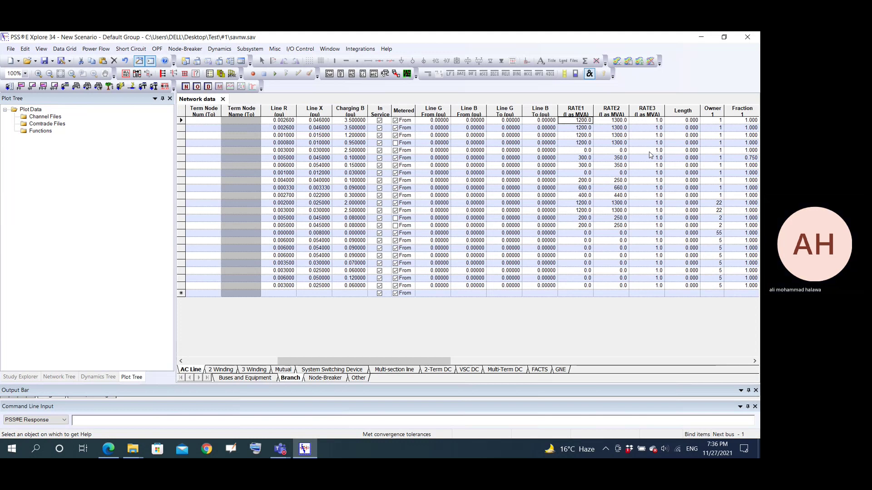
Examine the AC line ratings and the line parameter columns in the branch data, starting from the first line
key(Down)
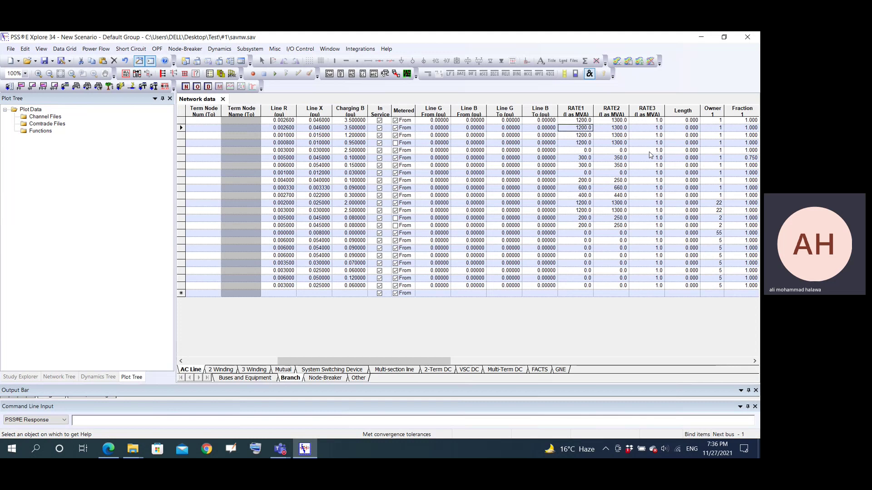
key(Up)
key(Right)
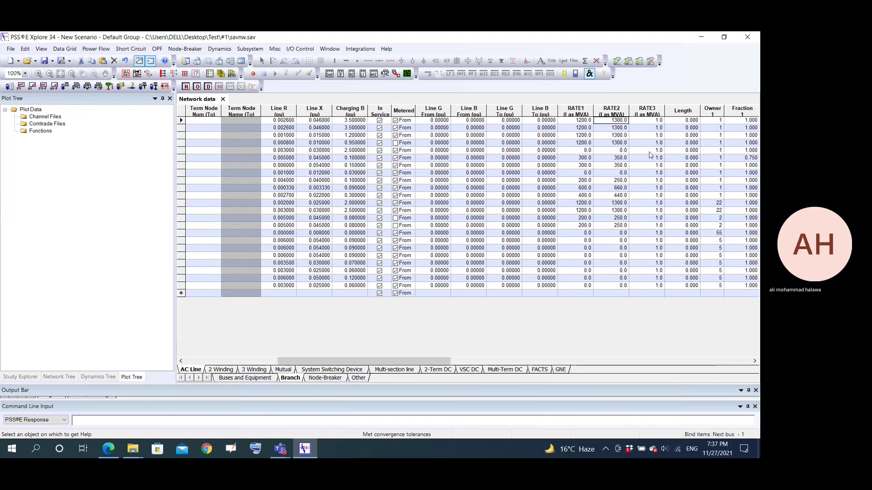
key(Left)
key(Left)
key(Left)
key(Left)
key(Left)
key(Left)
key(Left)
key(Left)
key(Left)
key(Left)
key(Left)
key(Left)
key(Right)
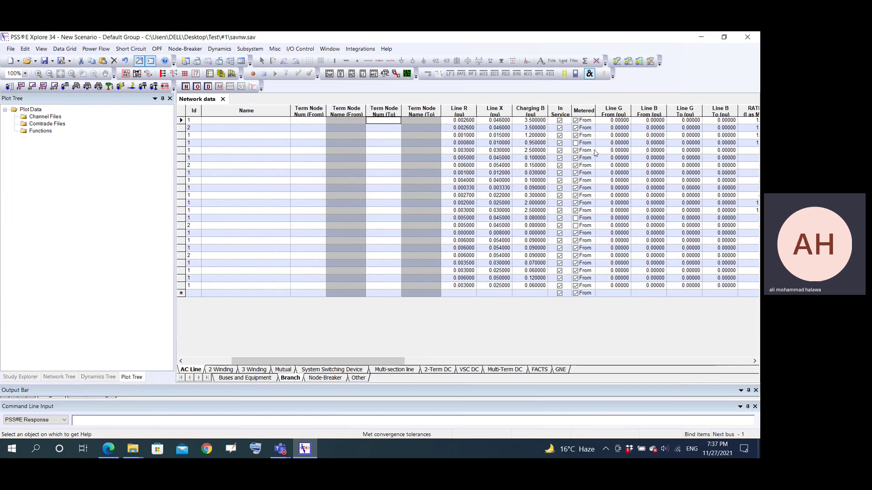
key(Right)
key(Right)
Set the voltage output and voltage input units to kV in the general program settings
click(209, 74)
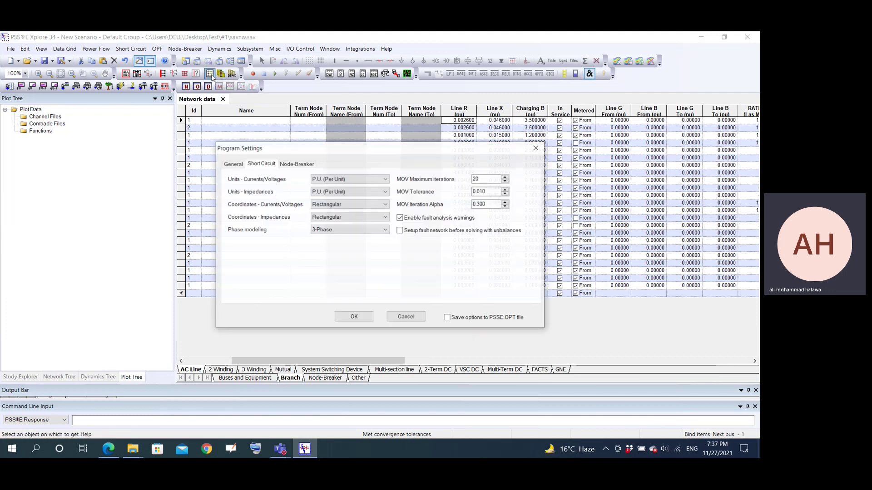
click(233, 164)
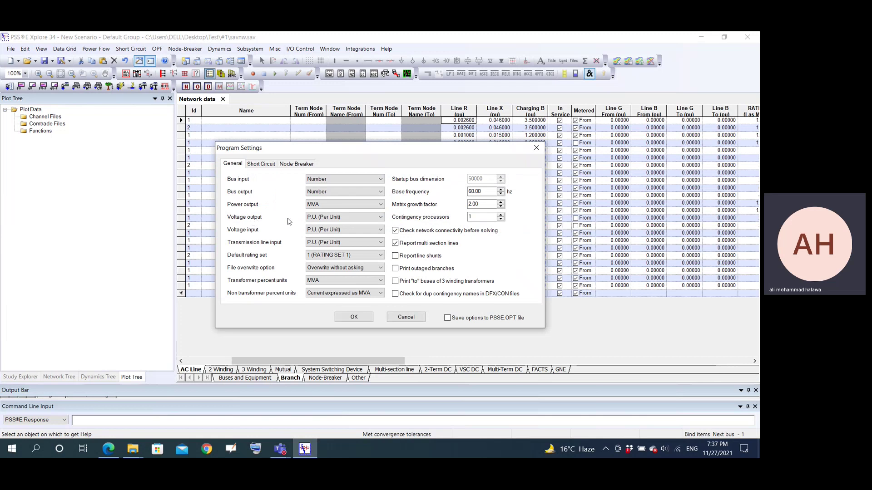
click(338, 218)
click(336, 231)
click(336, 230)
click(337, 243)
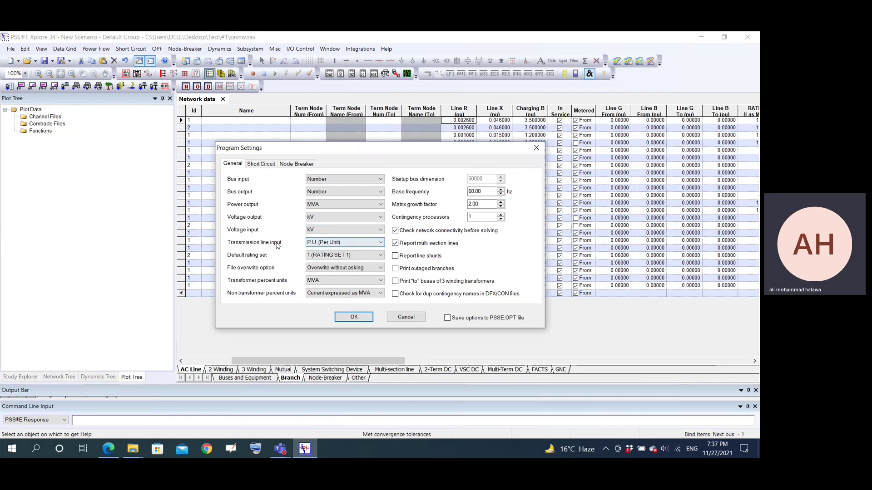
Set the transmission line input to Ohms, apply the program settings and view the bus voltages
click(338, 243)
click(355, 257)
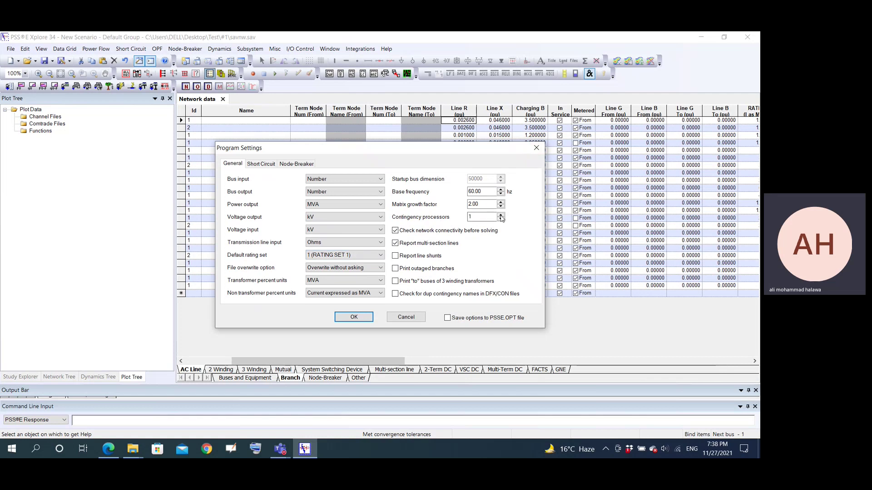
click(365, 255)
click(345, 262)
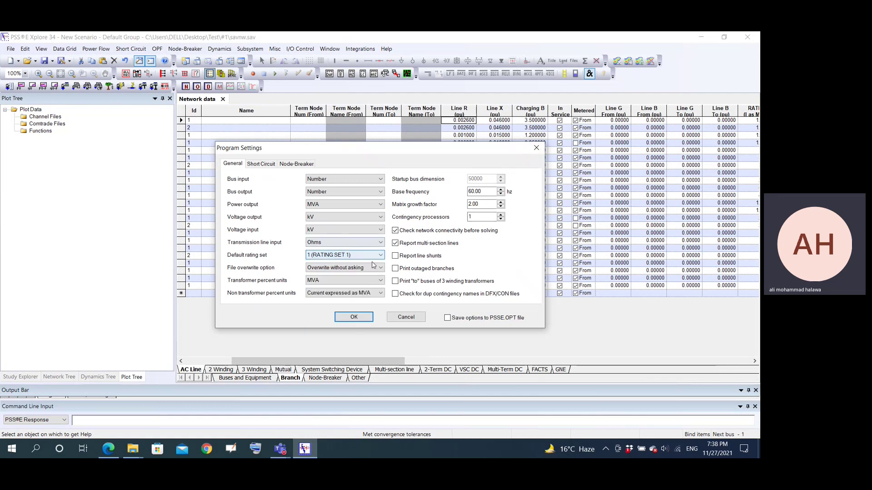
click(354, 318)
click(239, 379)
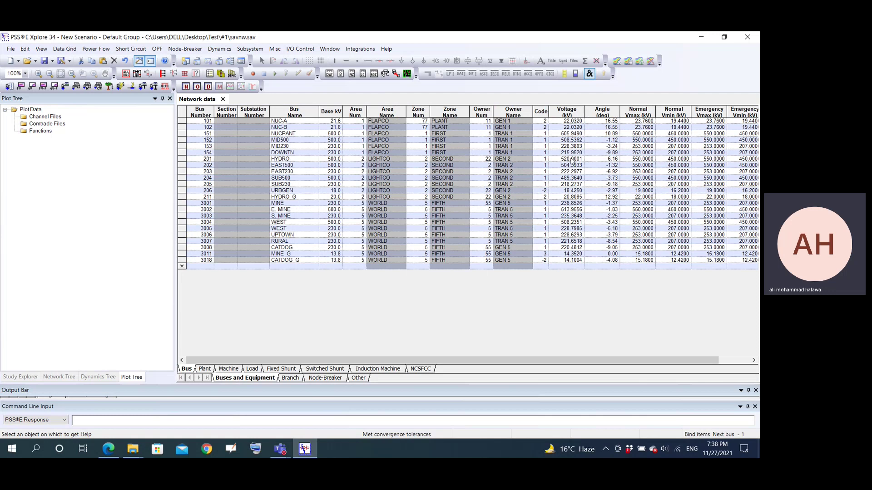
click(572, 128)
Switch voltage output, voltage input and transmission line input back to P.U. (Per Unit) in the program settings and apply them
click(210, 74)
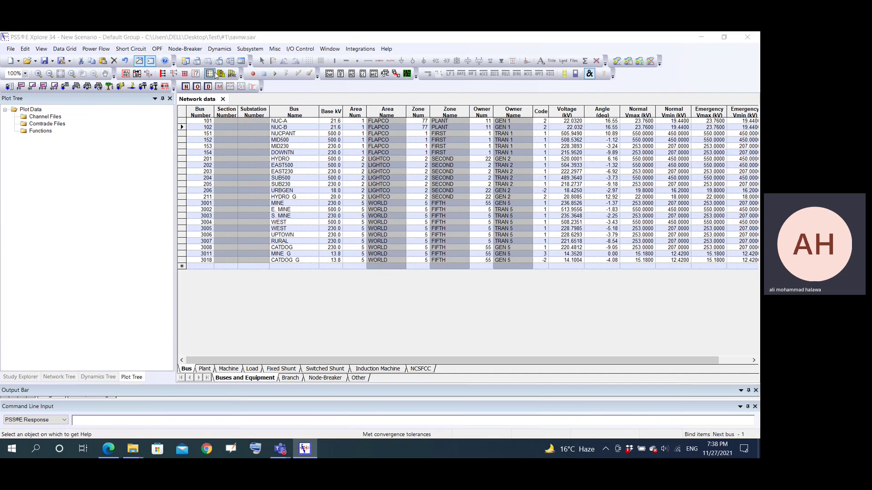
click(344, 217)
click(323, 224)
click(338, 230)
click(323, 237)
click(344, 242)
click(324, 249)
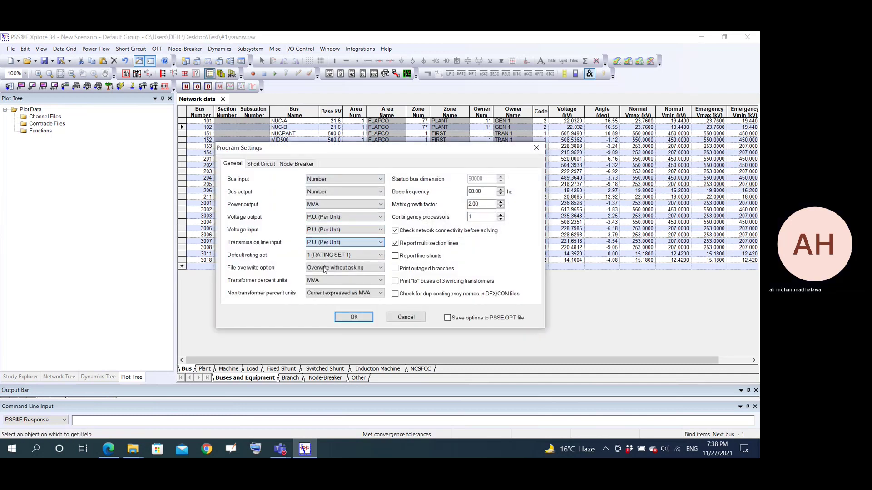
click(353, 318)
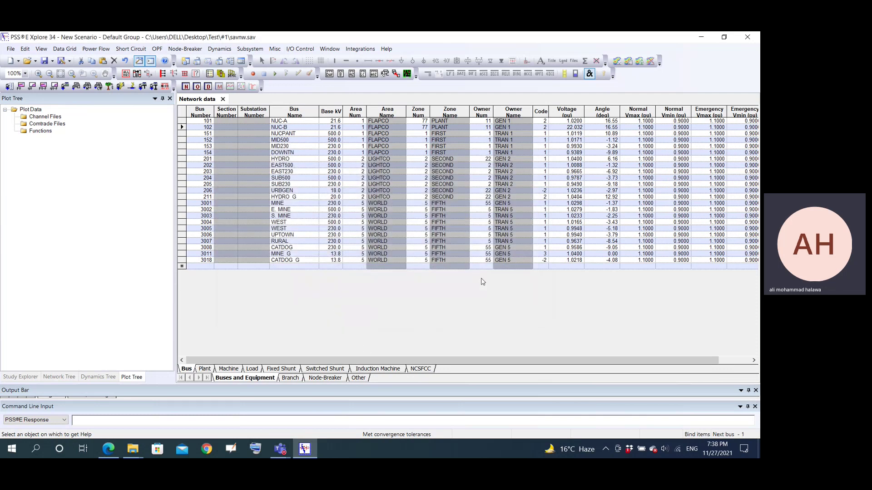
Check the AC line data from its first columns and return to the bus data
click(290, 379)
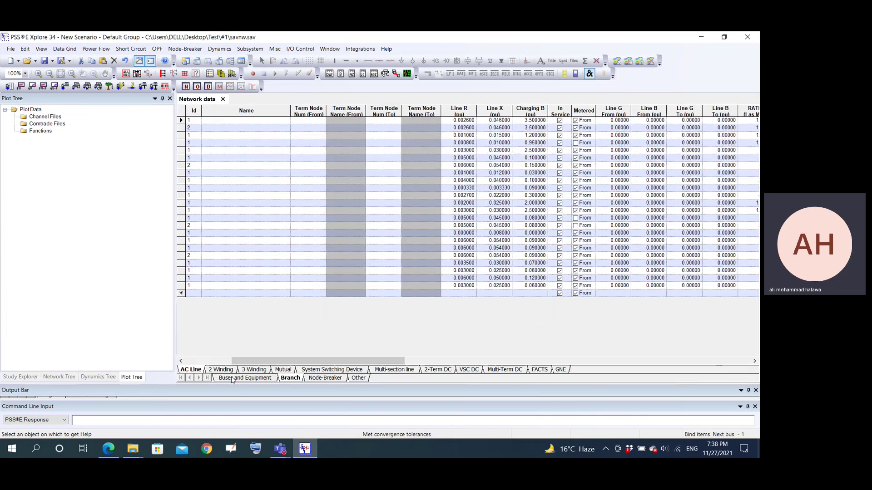
drag(262, 361, 221, 385)
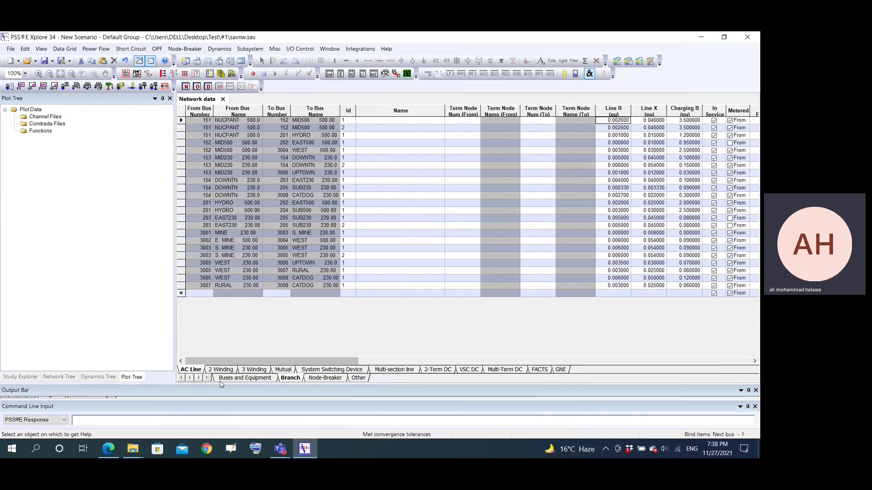
click(225, 379)
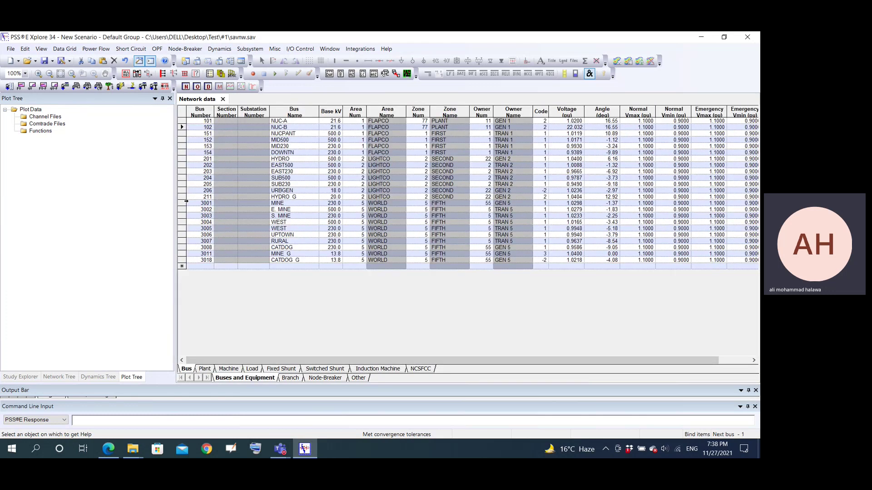
Open the builder for SUB, MON and CON configuration files and name the subsystem "system1"
click(96, 49)
mouse_move(111, 77)
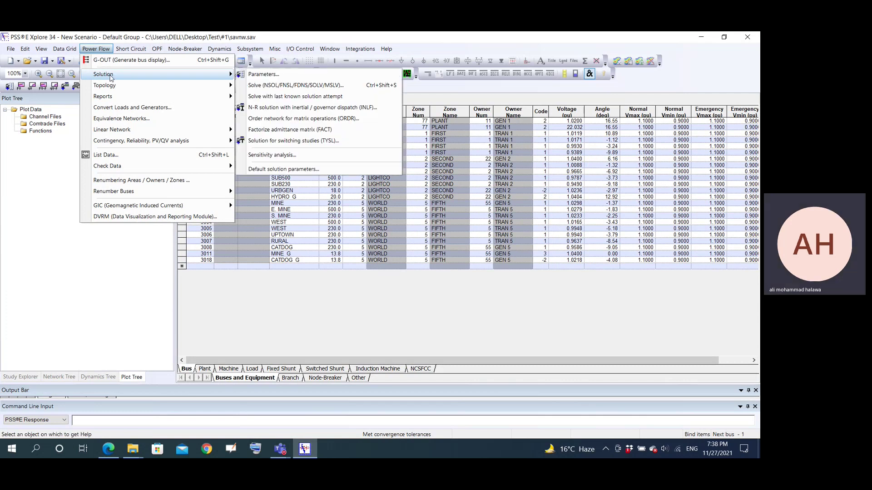
mouse_move(117, 132)
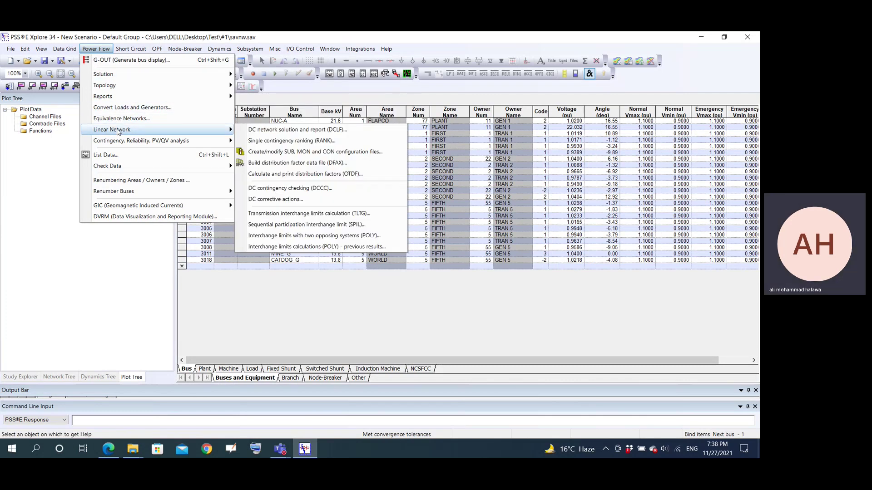
click(266, 154)
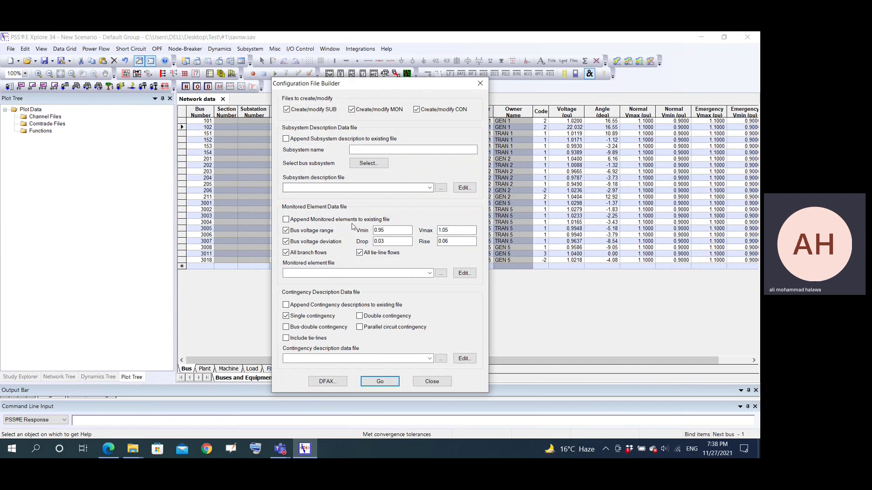
click(307, 140)
click(375, 150)
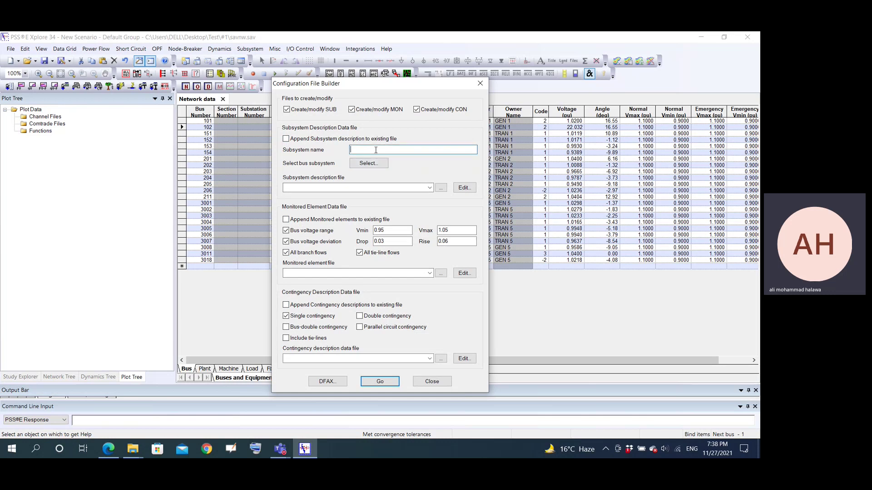
text(system1)
Select area 5 WORLD as the bus subsystem and apply the selection
click(383, 163)
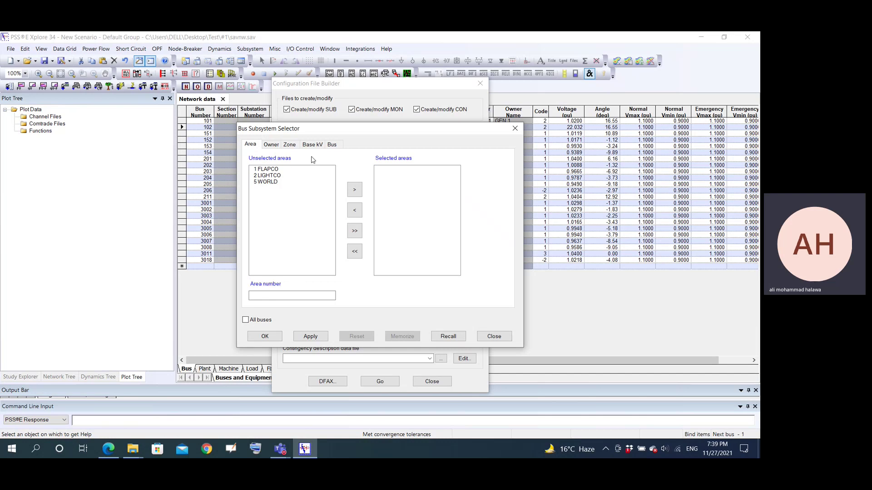
click(333, 145)
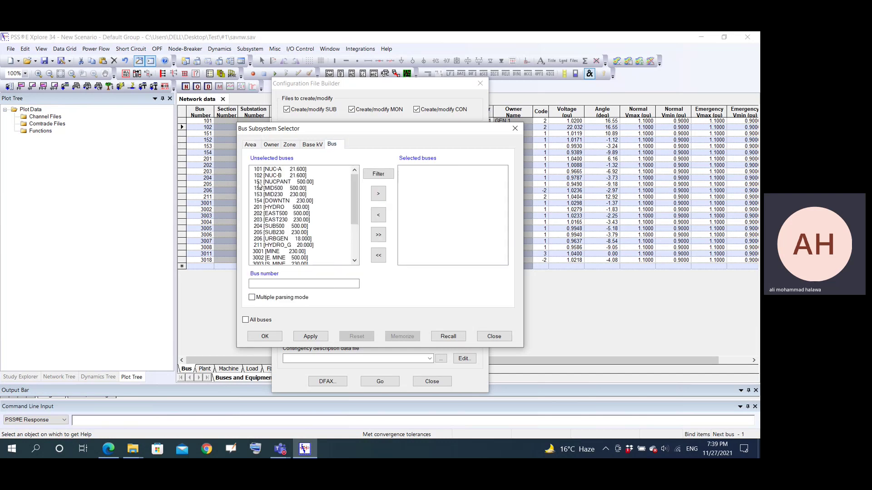
click(251, 144)
click(332, 145)
click(251, 145)
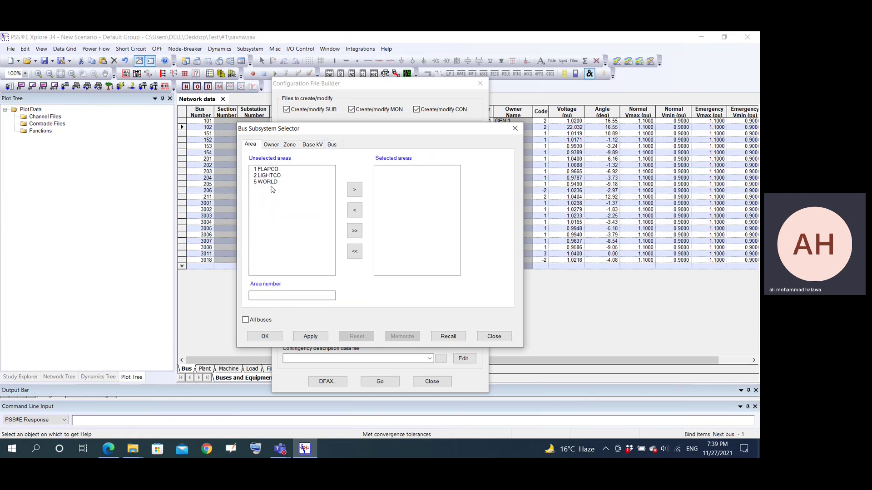
click(273, 147)
click(260, 148)
click(268, 182)
click(354, 190)
click(324, 337)
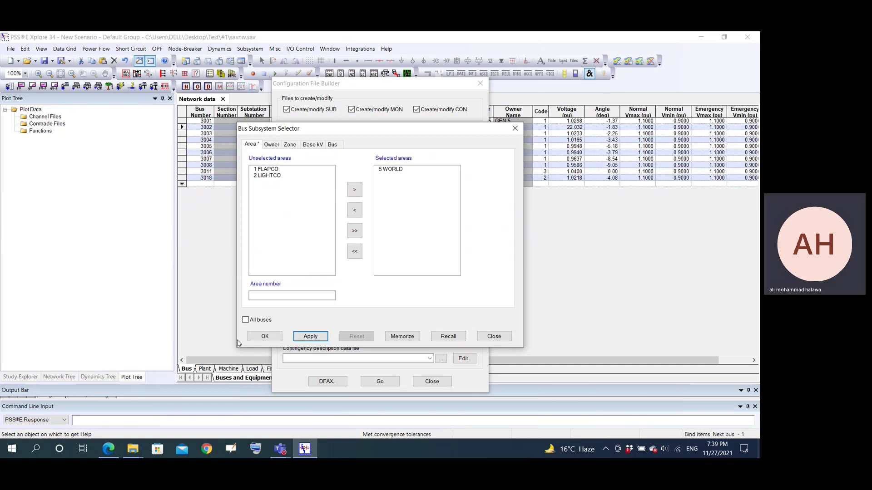
click(268, 339)
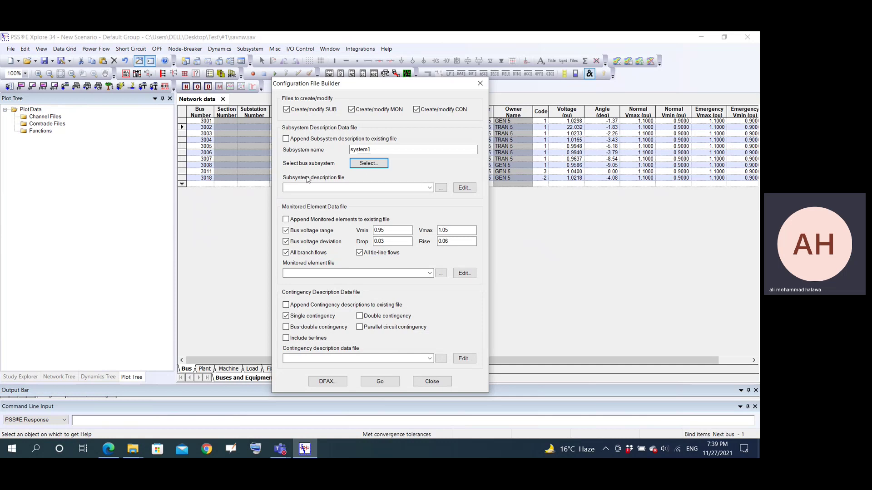
Set the subsystem description file to "system111" in the New 2 folder
click(445, 188)
double_click(352, 190)
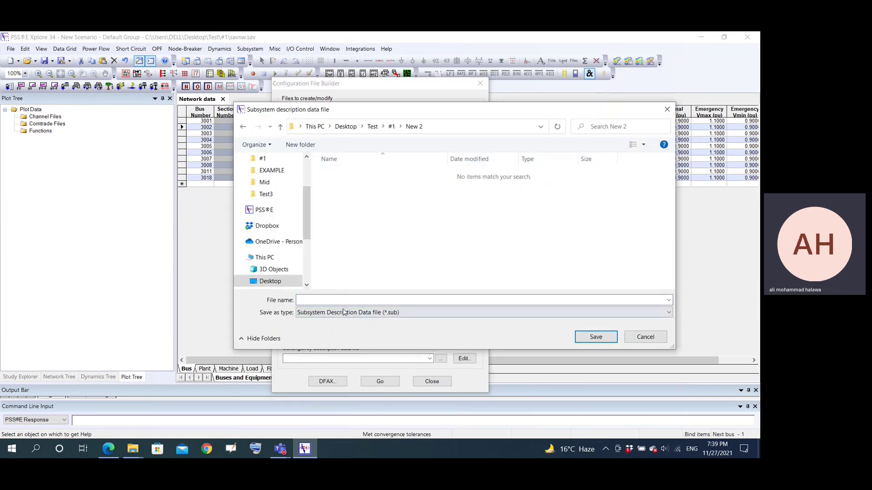
click(381, 301)
text(system111)
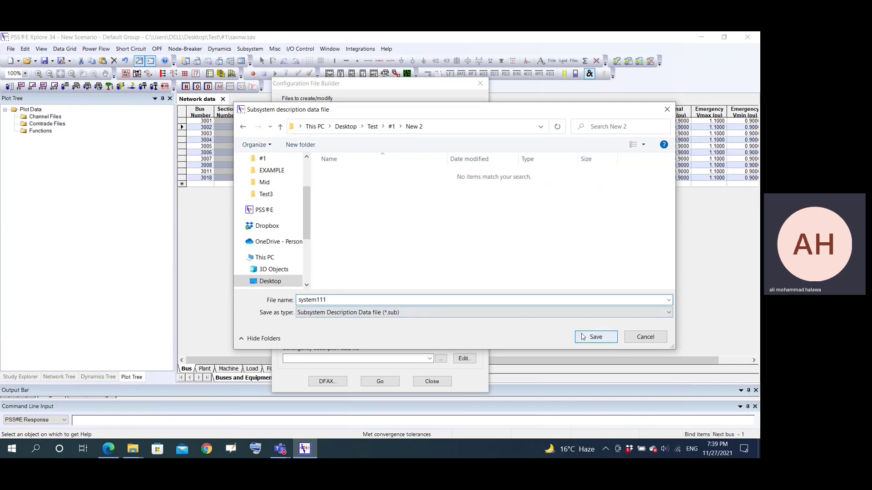
click(584, 341)
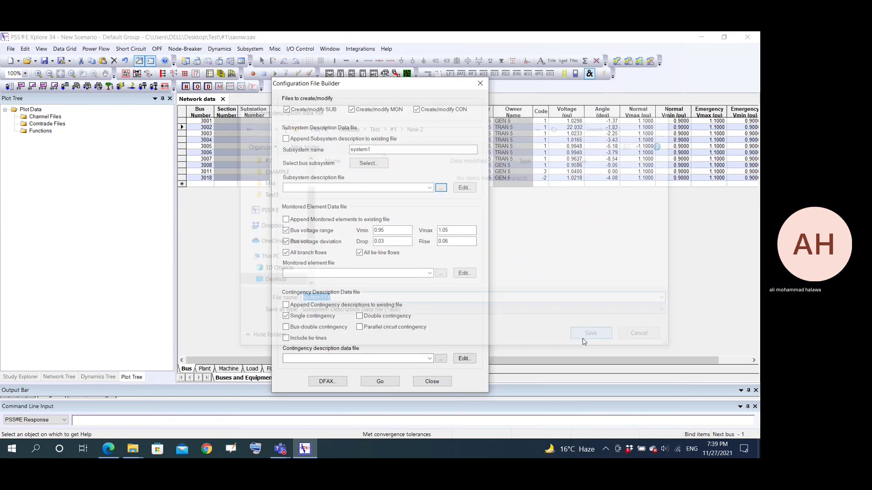
Set the monitored element file to "system111" in the New 2 folder
click(441, 273)
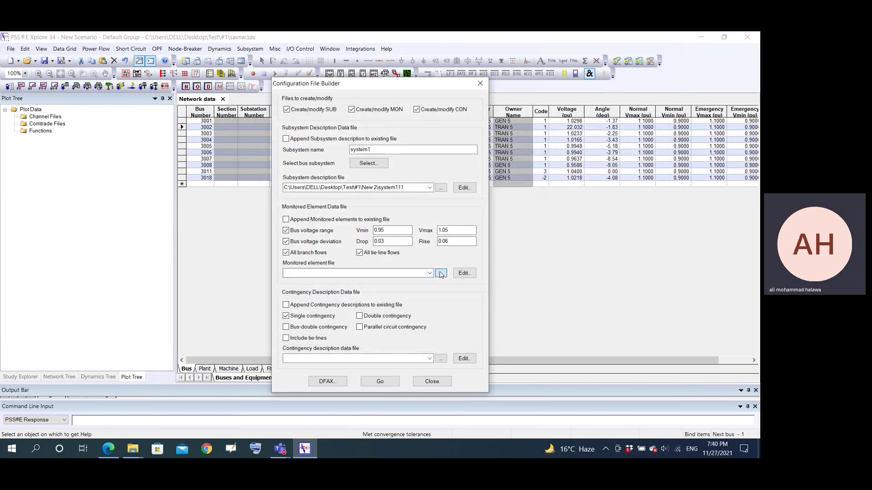
double_click(341, 185)
click(341, 300)
text(system111)
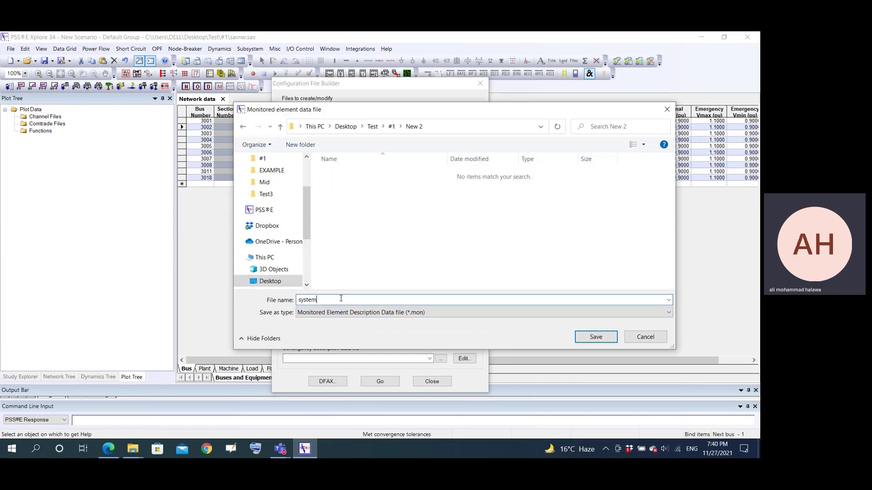
click(592, 340)
Set the contingency description data file to "system111" in the New 2 folder
click(441, 359)
click(351, 186)
double_click(340, 185)
click(352, 300)
text(sys)
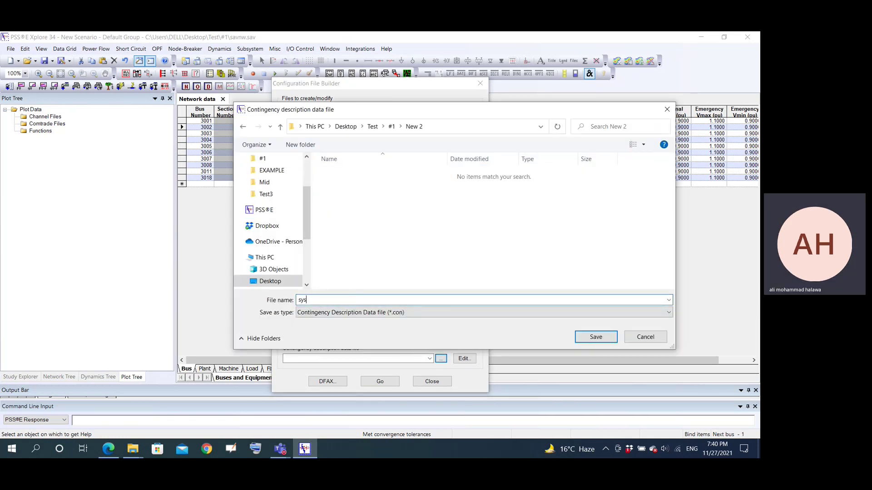
text(tem111)
click(602, 341)
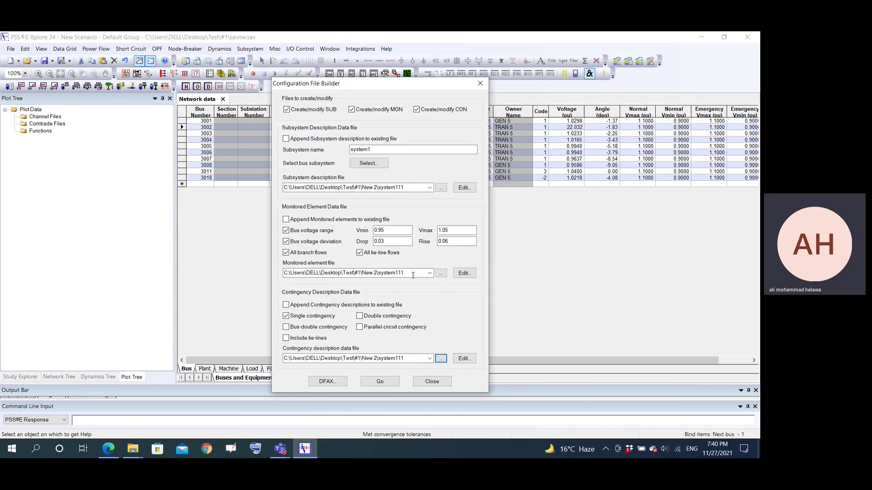
Review the subsystem name, voltage limits and contingency options, keeping single contingency only, and generate the SUB, MON and CON files
double_click(370, 149)
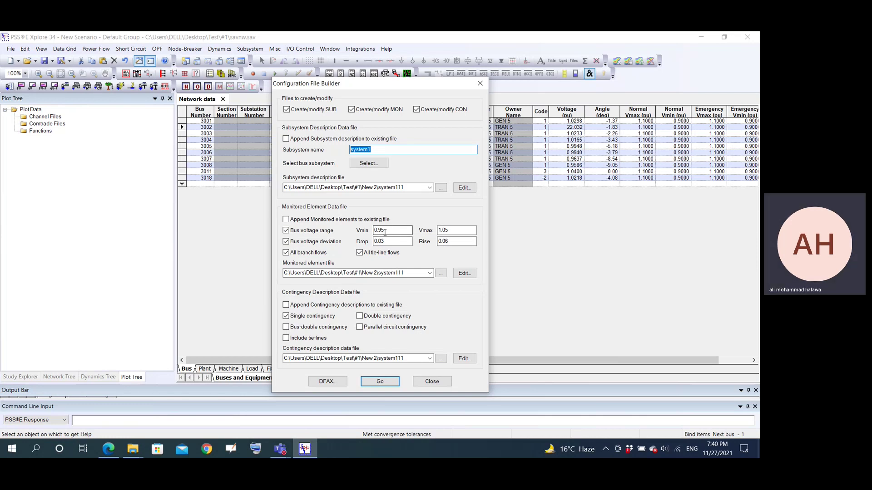
drag(389, 233, 365, 239)
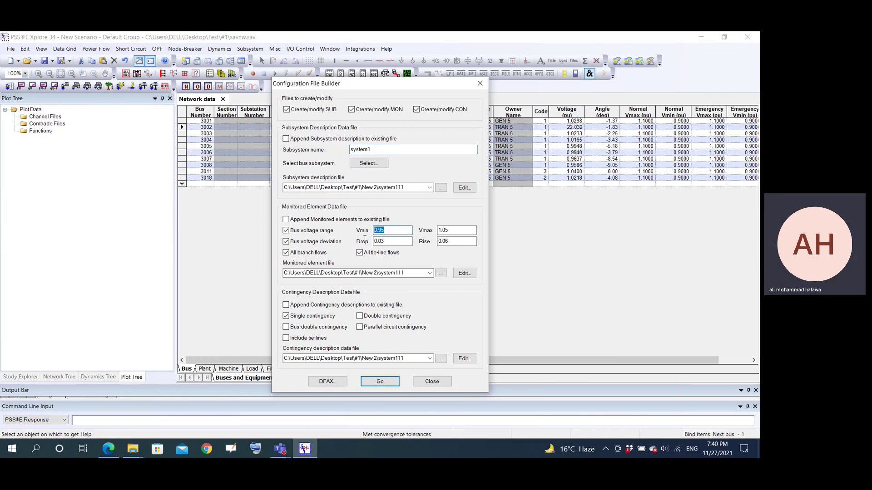
click(391, 232)
click(455, 230)
click(361, 316)
click(363, 319)
click(379, 383)
Build the distribution factor data file as "system111" in the New 2 folder and close the configuration file builder
click(328, 383)
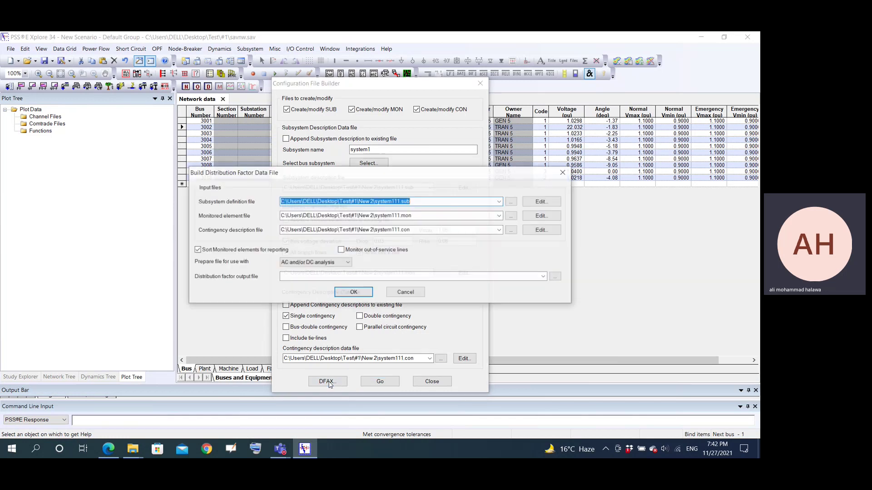
click(370, 277)
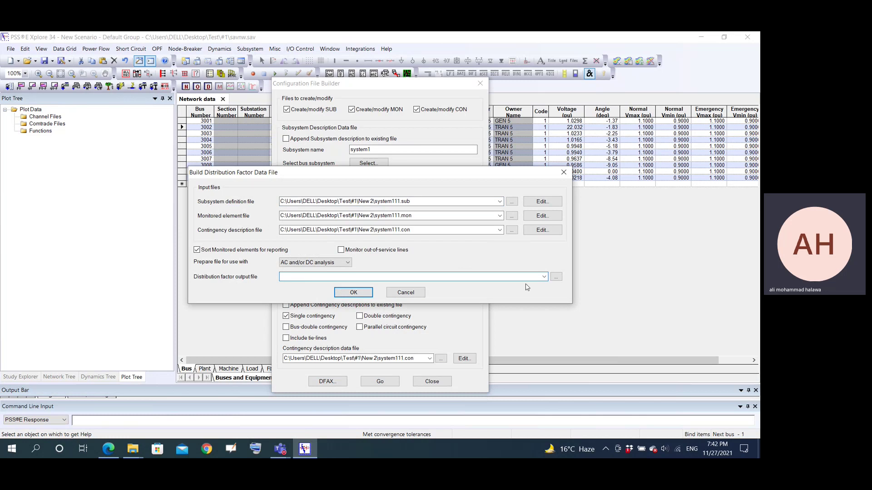
click(556, 277)
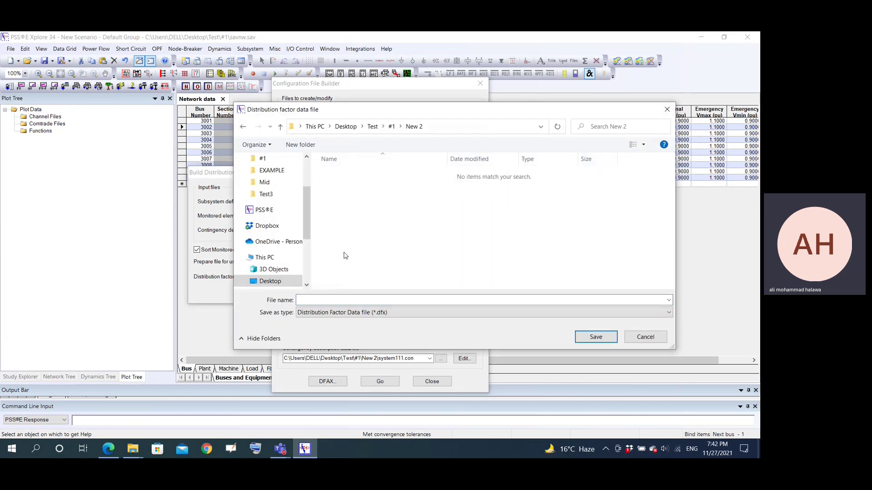
click(352, 296)
text(sy)
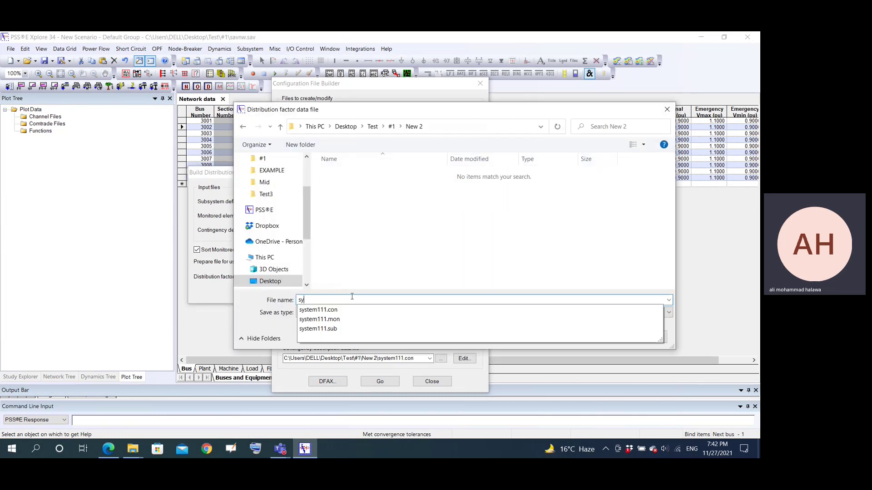
text(stem111)
click(280, 321)
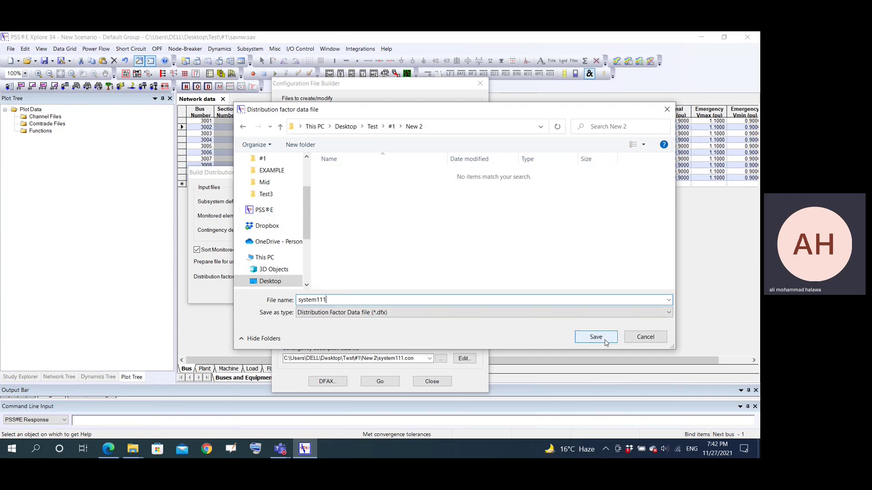
click(604, 340)
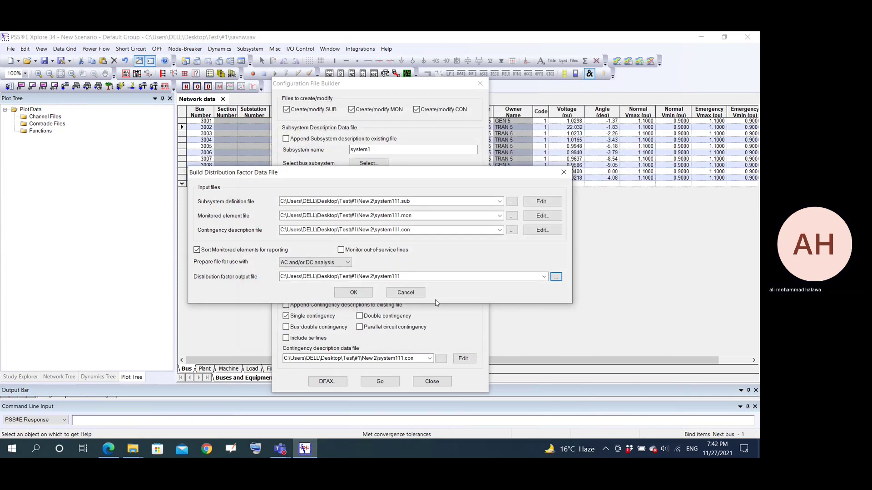
click(353, 294)
click(378, 381)
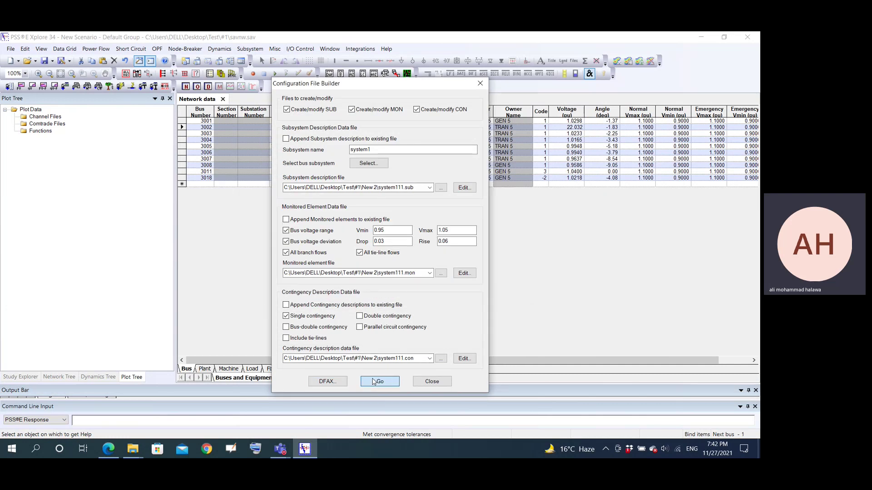
click(432, 382)
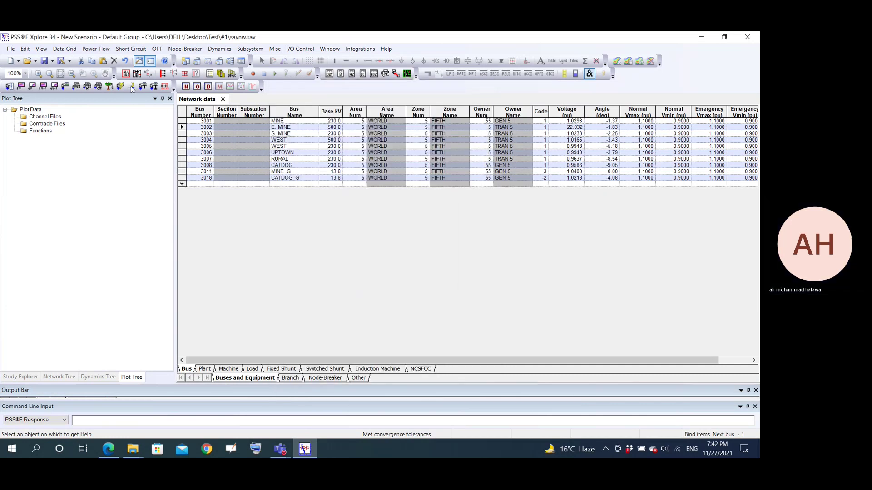
Set up an AC contingency solution with all switched shunts locked, DC tap adjustment off and the Full Newton-Raphson engine
click(96, 49)
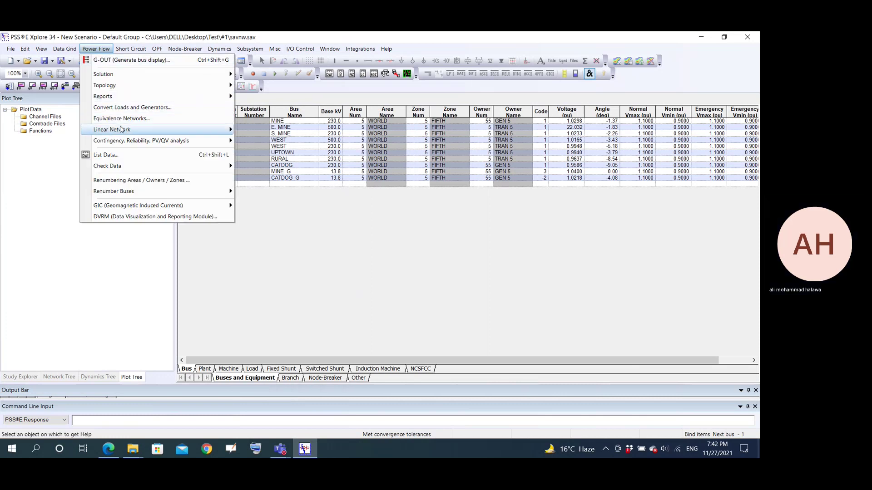
mouse_move(121, 130)
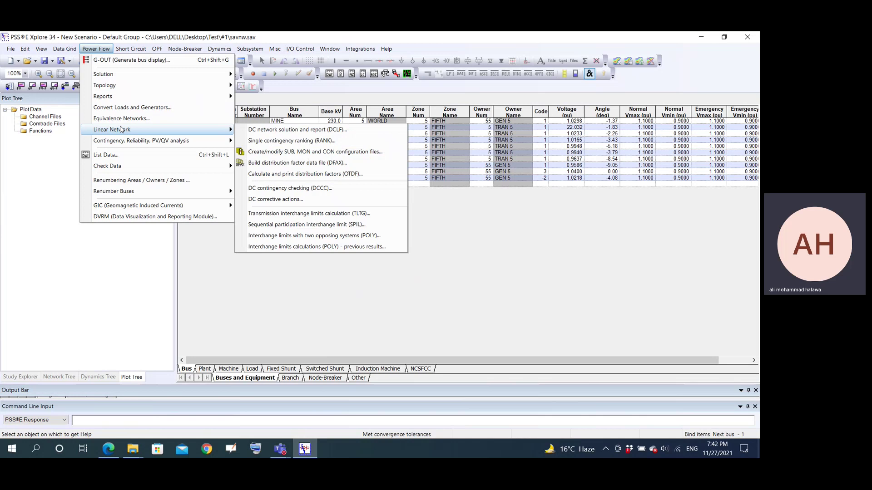
mouse_move(131, 79)
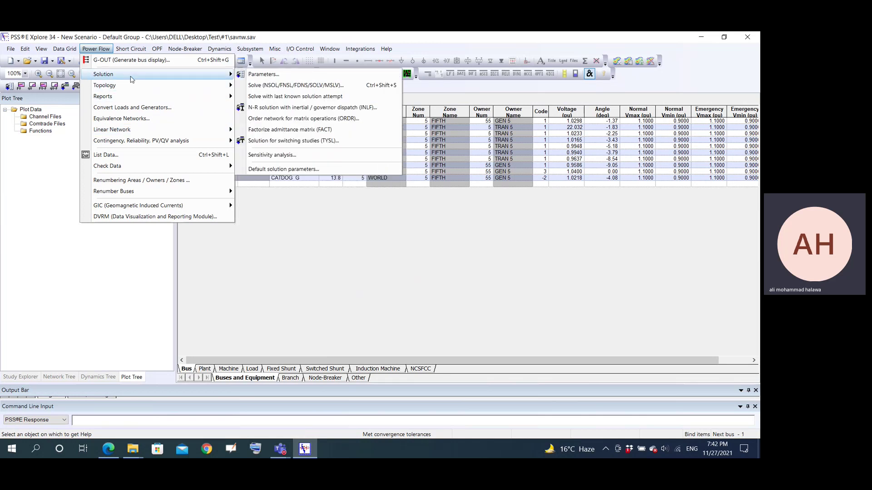
mouse_move(132, 100)
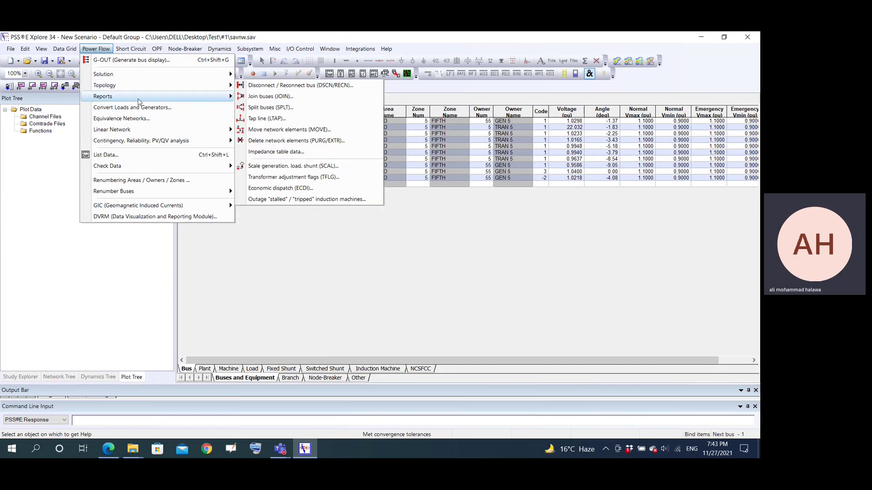
mouse_move(145, 140)
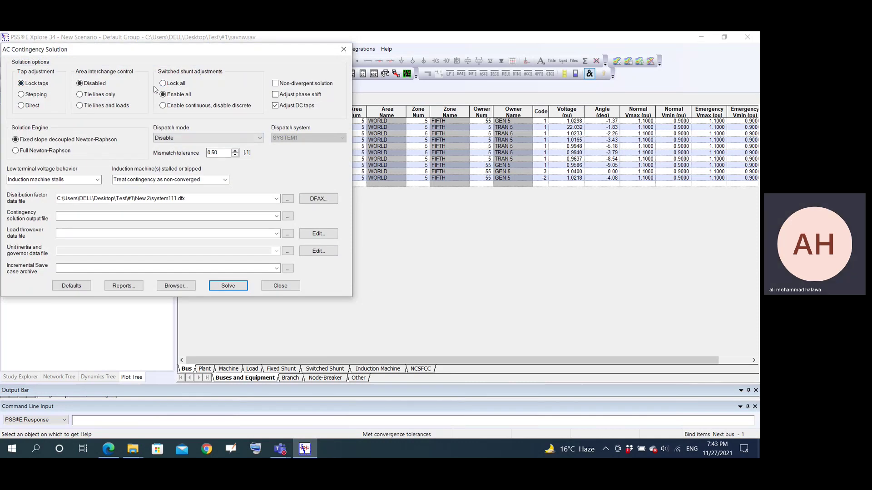
click(172, 85)
click(276, 107)
click(34, 152)
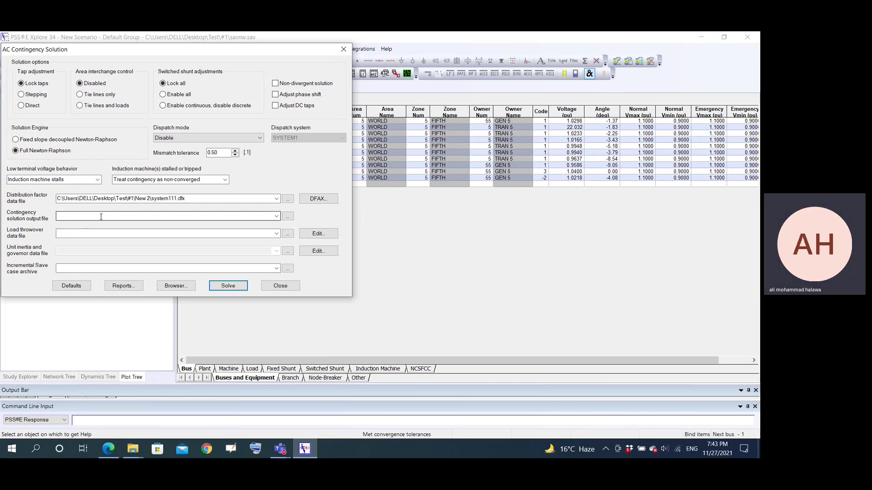
Set the contingency solution output file to "system111" in the New 2 folder and solve the AC contingencies
click(287, 217)
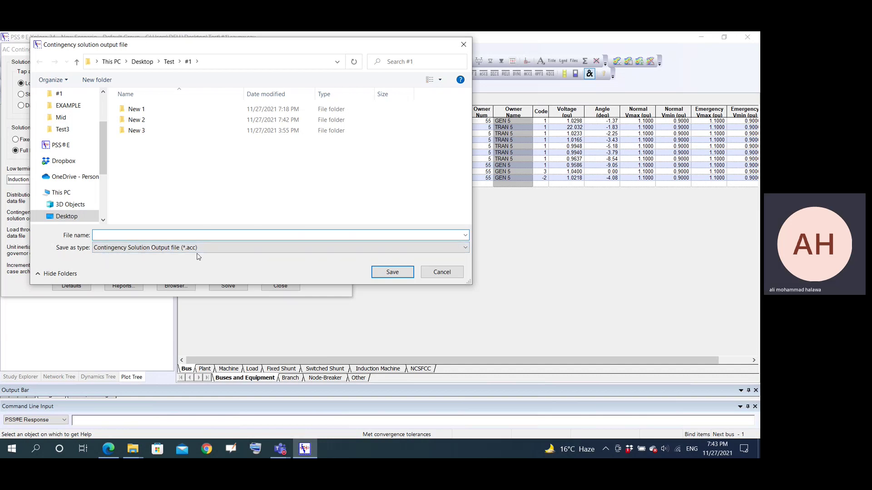
double_click(151, 123)
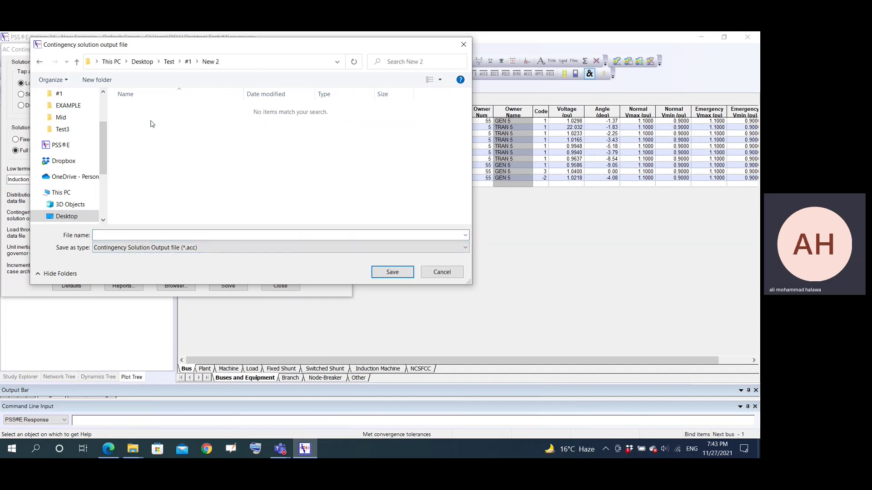
click(160, 236)
text(system)
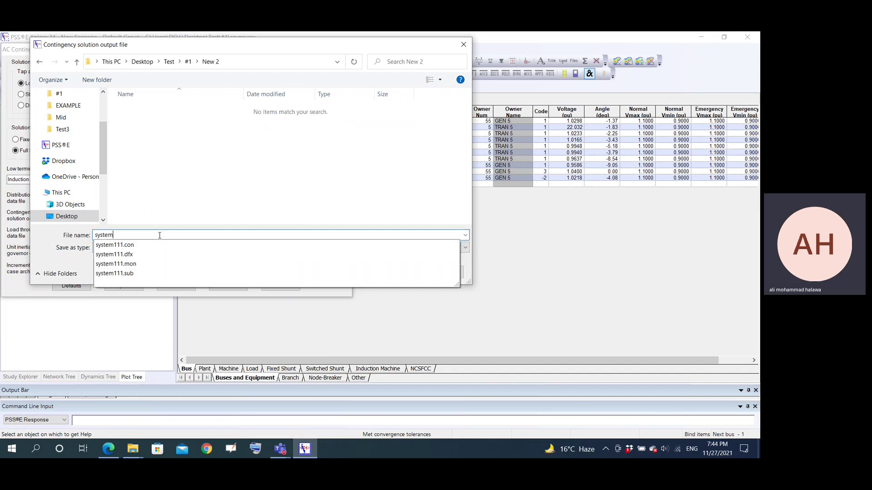
text(111)
click(389, 270)
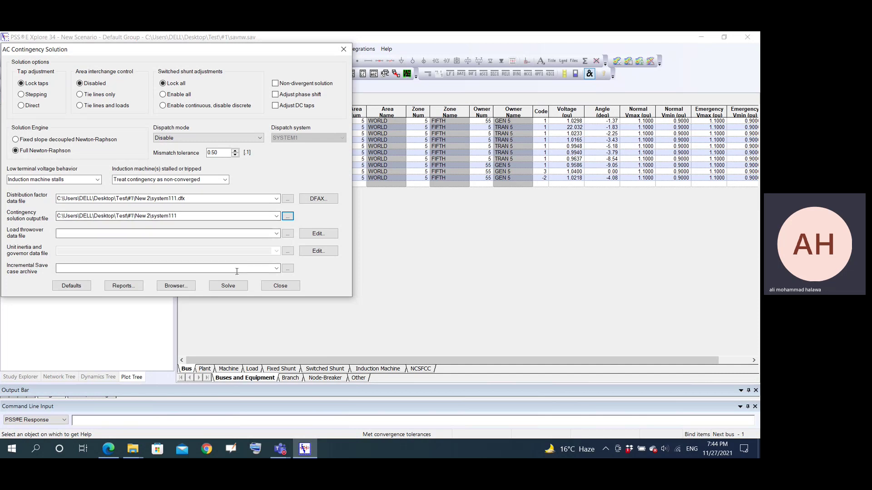
click(235, 291)
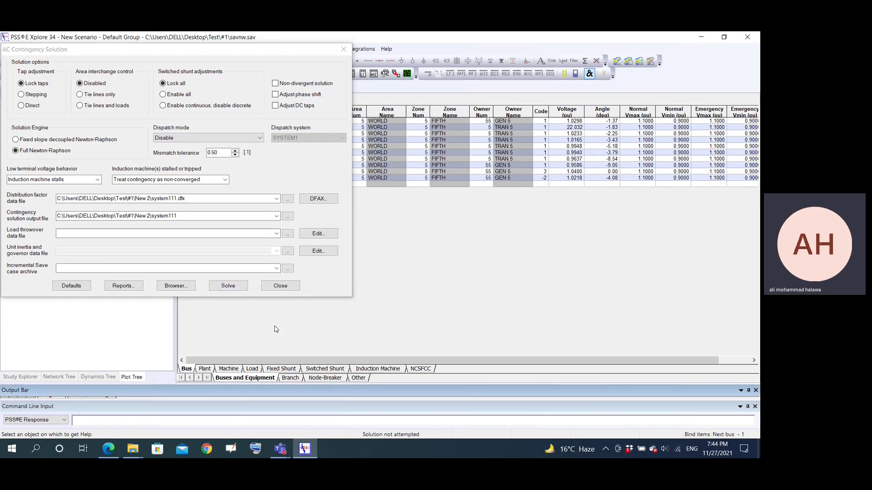
Generate a spreadsheet overload report with contingency case rating set 1 and interfaces excluded, and close the contingency dialogs
click(132, 286)
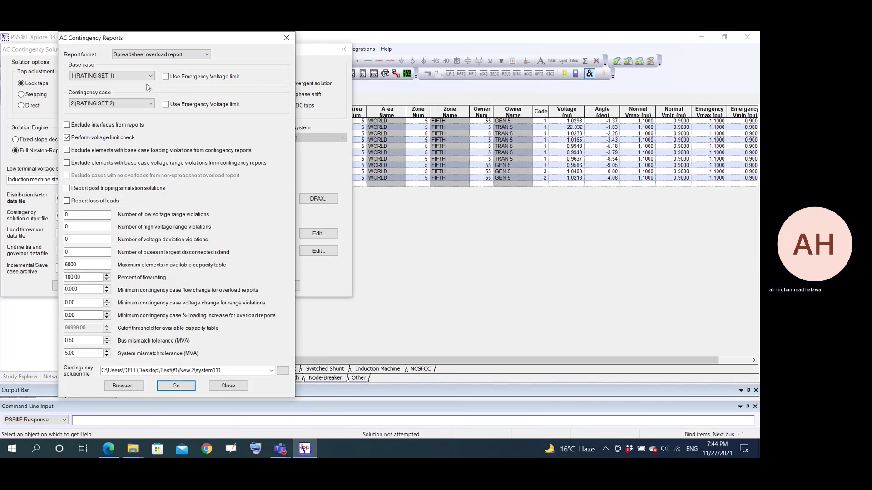
click(170, 55)
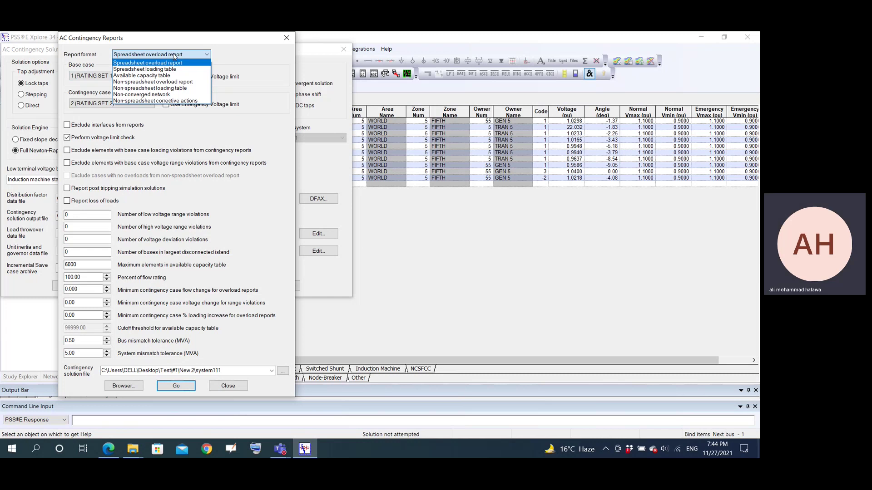
click(174, 55)
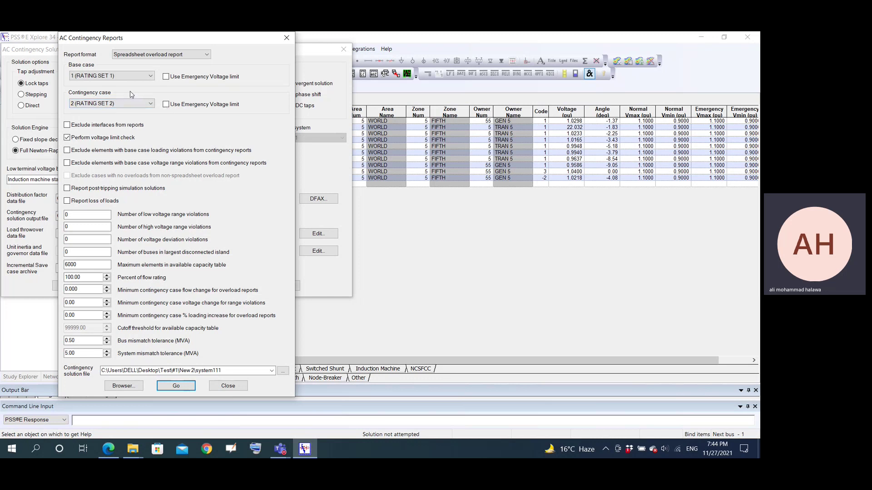
click(119, 103)
click(114, 110)
click(90, 126)
click(175, 386)
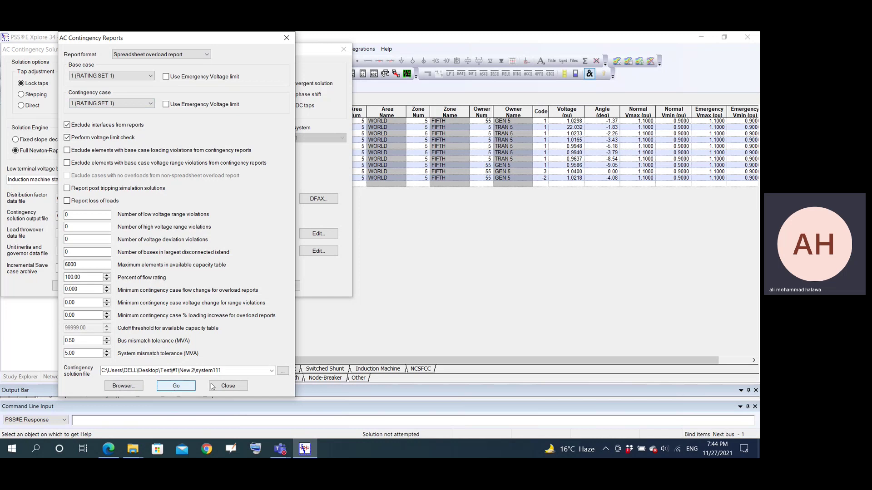
click(228, 385)
click(280, 287)
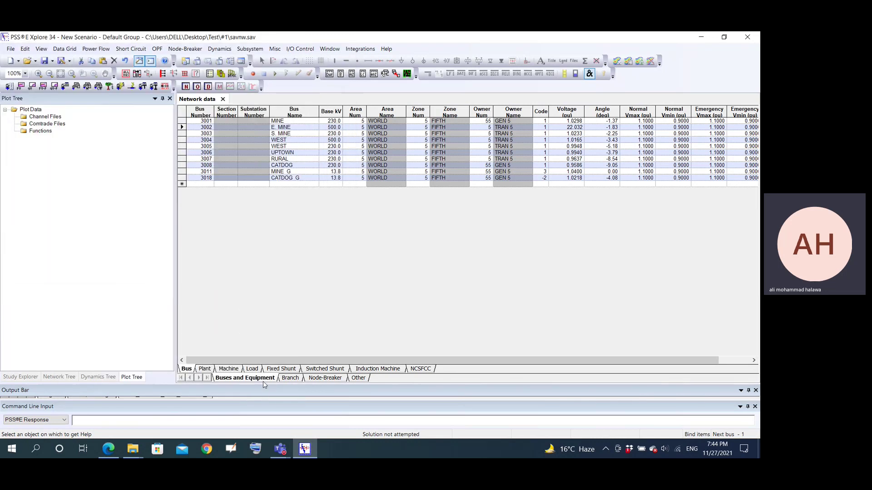
Enlarge the output area and look through the contingency report's solution options, monitored voltage report, convergence results and contingency legend
drag(263, 384, 258, 248)
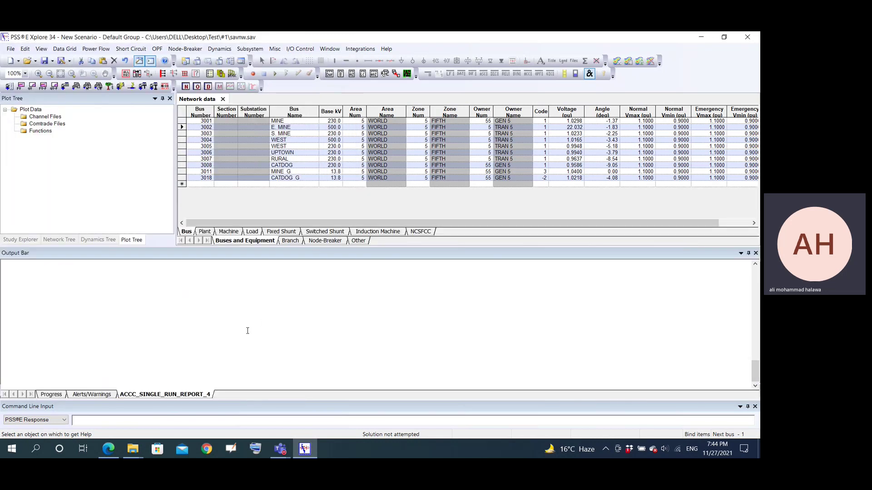
scroll(241, 331, up, 20)
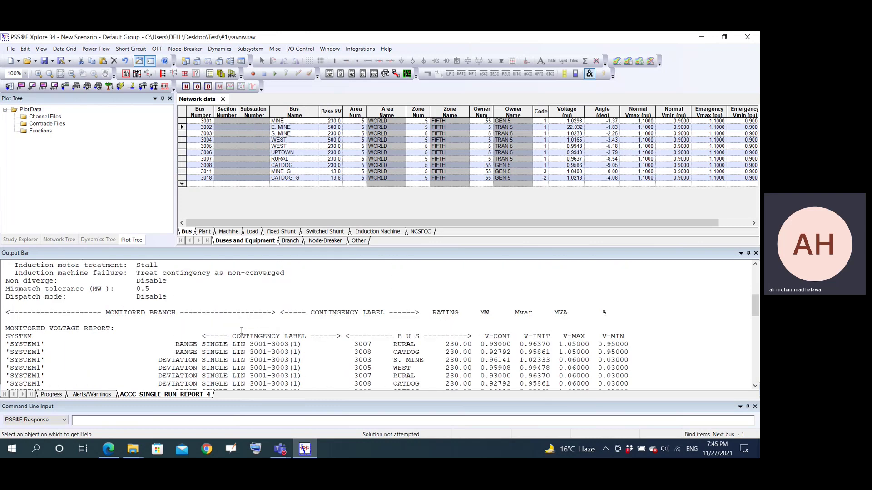
scroll(242, 333, down, 6)
scroll(243, 334, up, 11)
scroll(243, 334, down, 7)
scroll(244, 335, down, 8)
scroll(245, 336, up, 3)
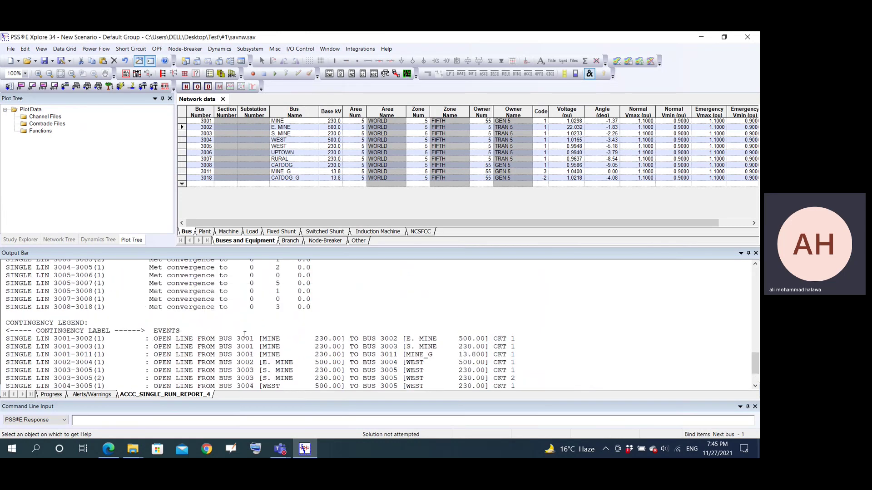
scroll(246, 336, up, 5)
scroll(247, 337, up, 15)
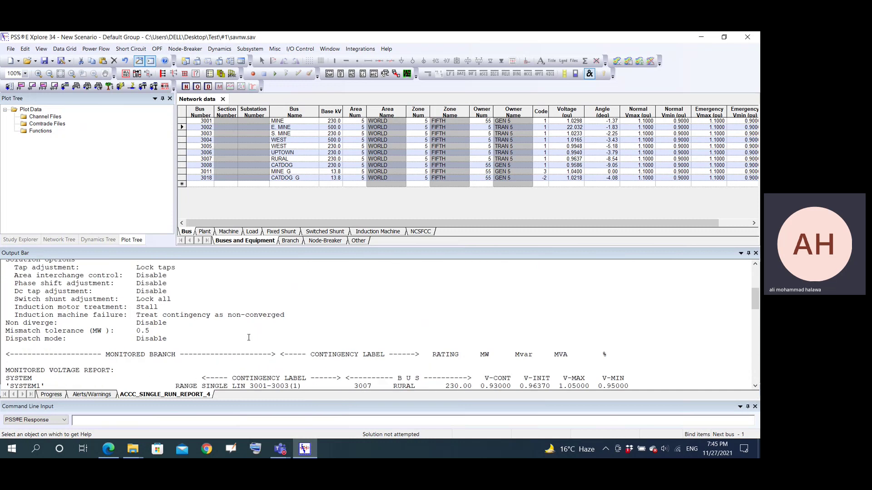
drag(274, 193, 274, 193)
scroll(278, 290, down, 4)
scroll(278, 290, down, 5)
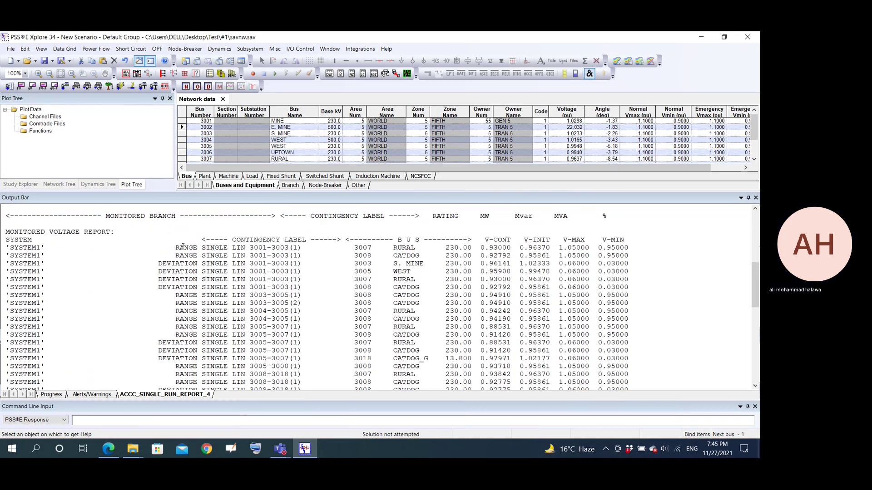
Examine the range and deviation violations for contingency 3001-3003(1), comparing contingency and initial voltages with the limits in the monitored voltage report
drag(176, 247, 302, 249)
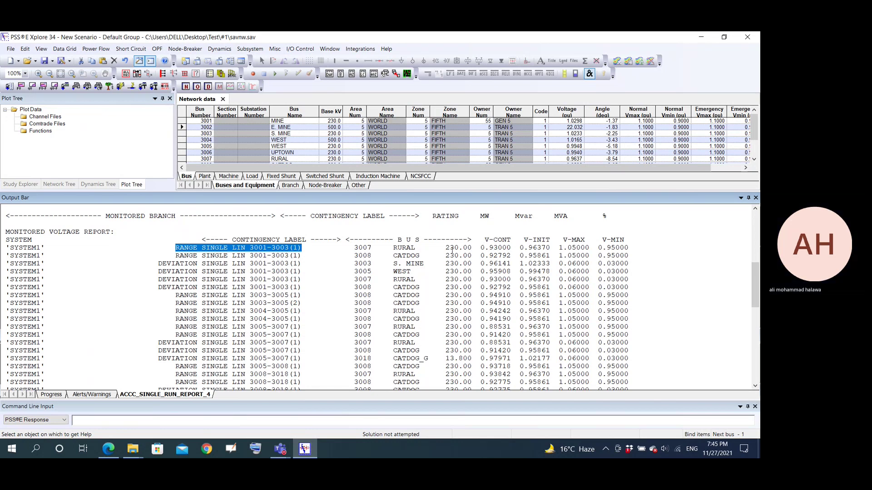
drag(446, 249, 629, 248)
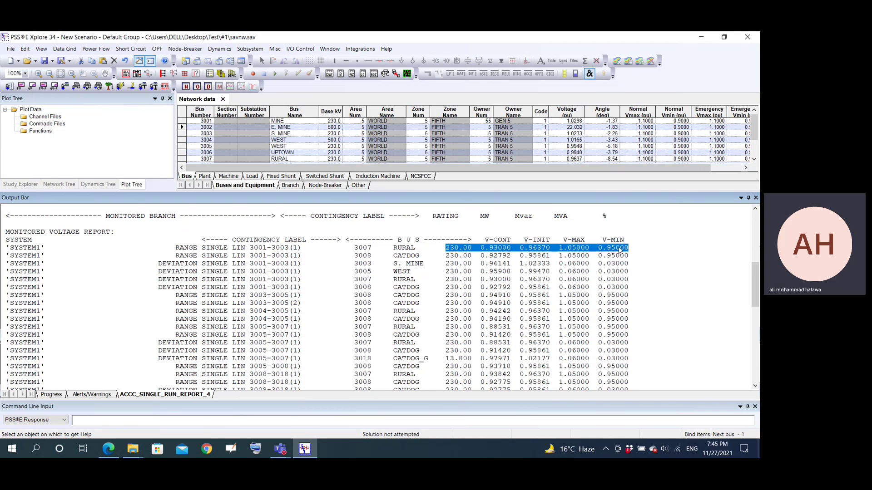
click(554, 249)
drag(554, 249, 523, 252)
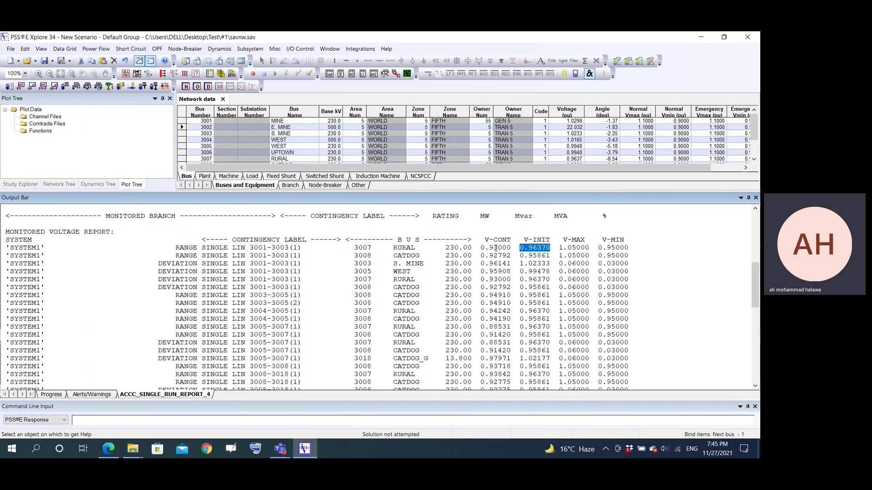
drag(511, 248, 480, 248)
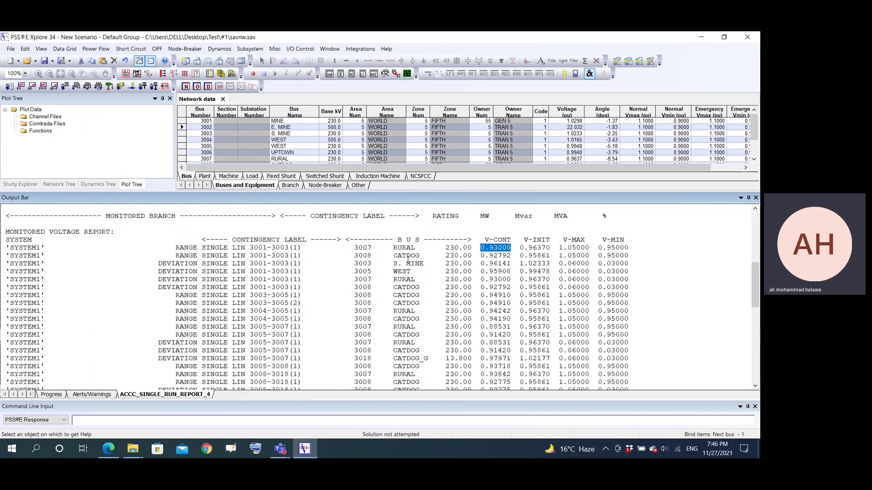
drag(511, 256, 477, 271)
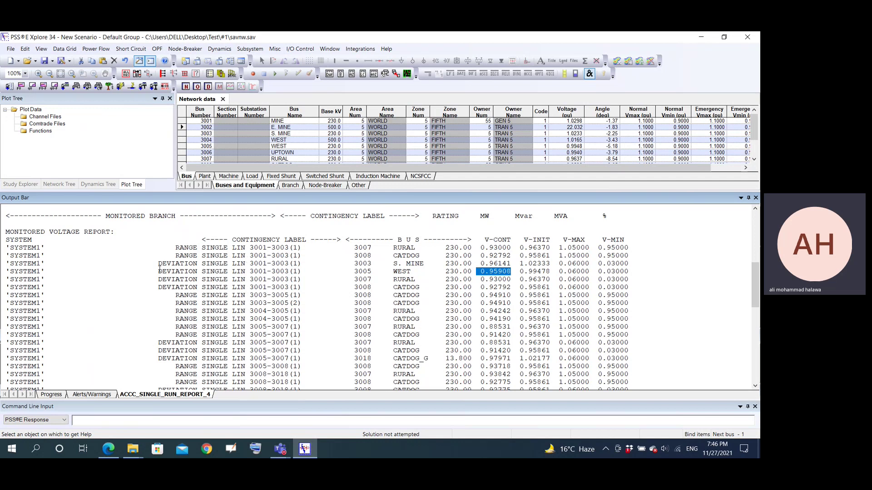
drag(157, 271, 197, 271)
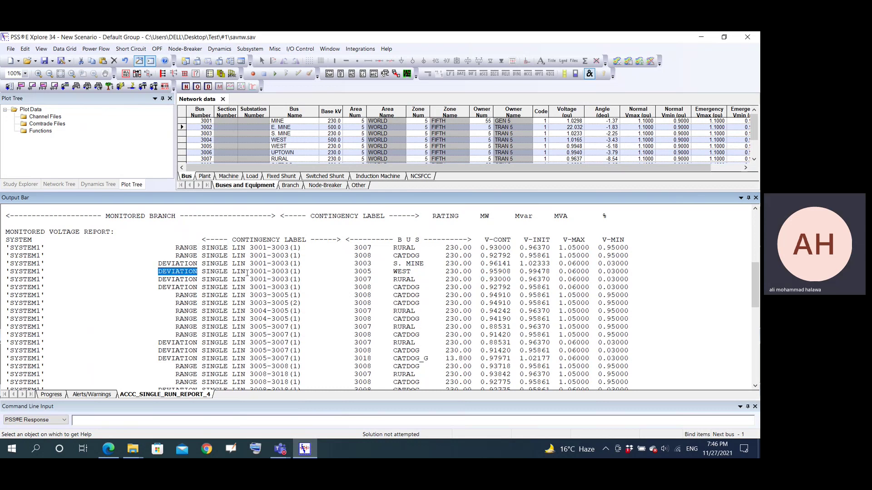
Examine the remaining range and deviation violations in the monitored voltage report, then the convergence results and contingency legend
drag(551, 272, 485, 273)
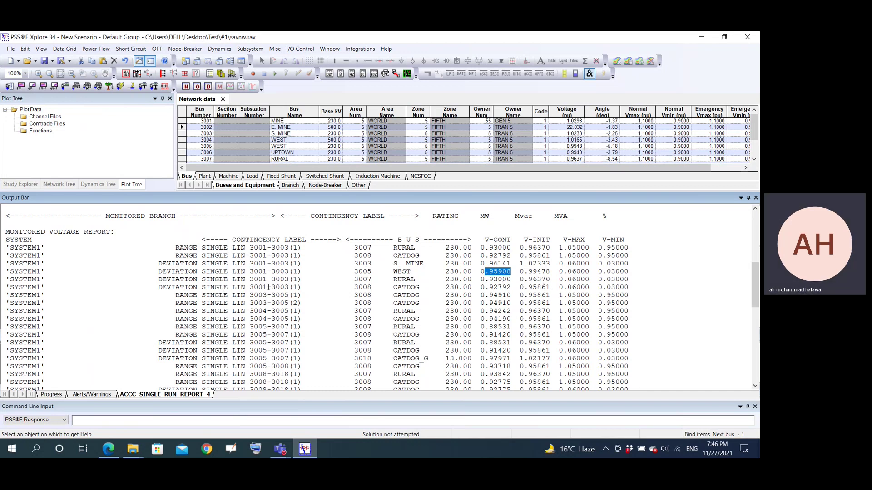
scroll(353, 256, down, 1)
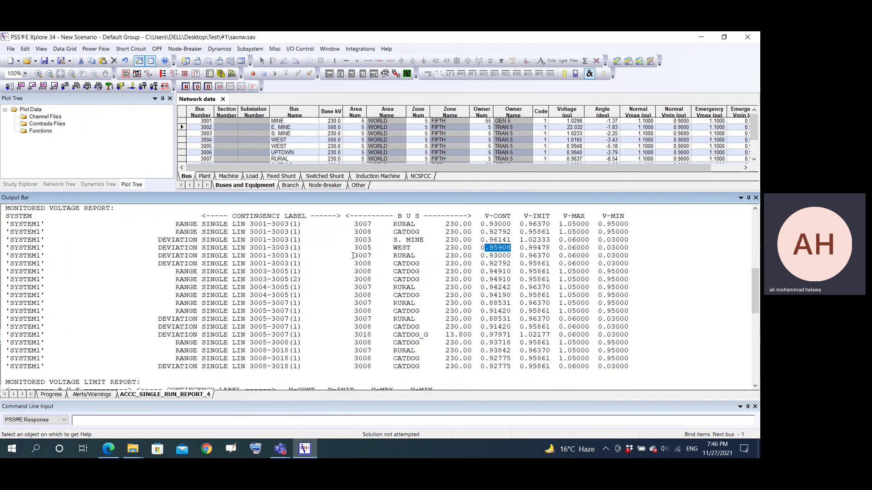
scroll(415, 287, down, 1)
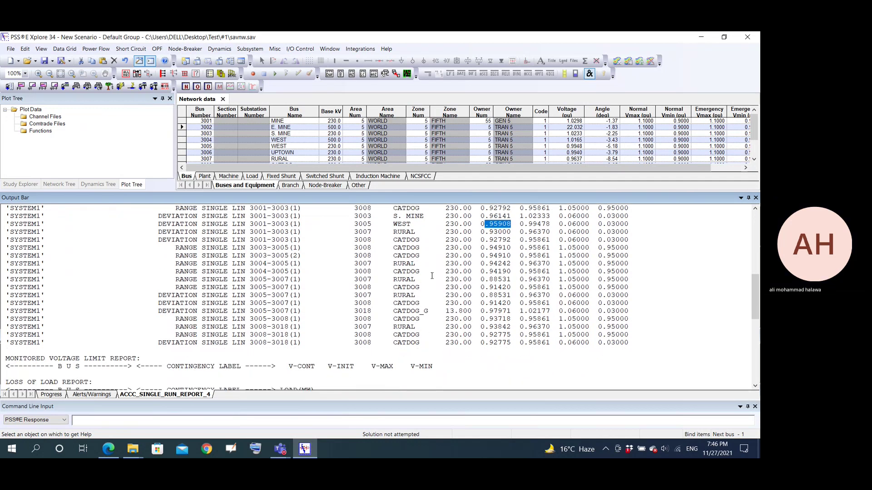
scroll(442, 262, down, 1)
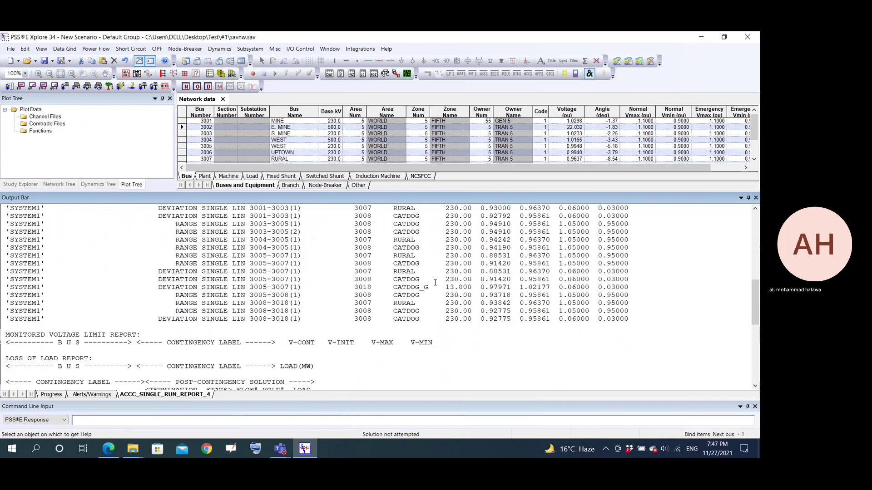
scroll(435, 282, down, 9)
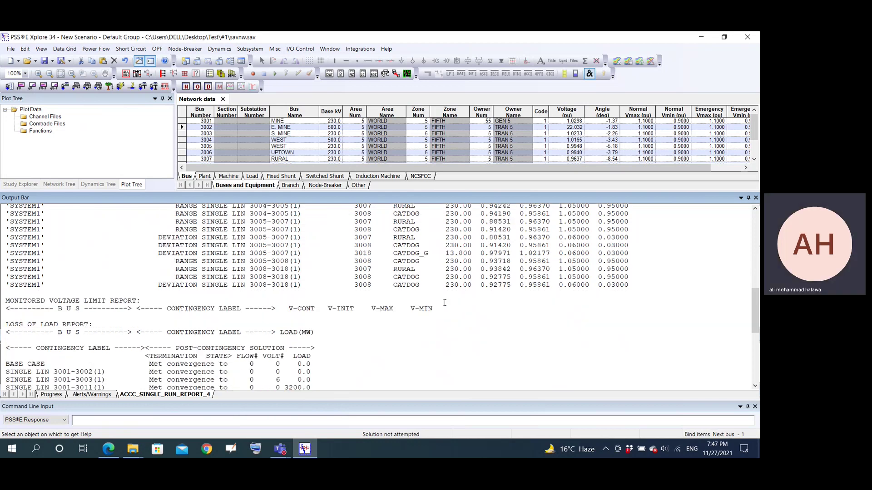
scroll(436, 335, down, 2)
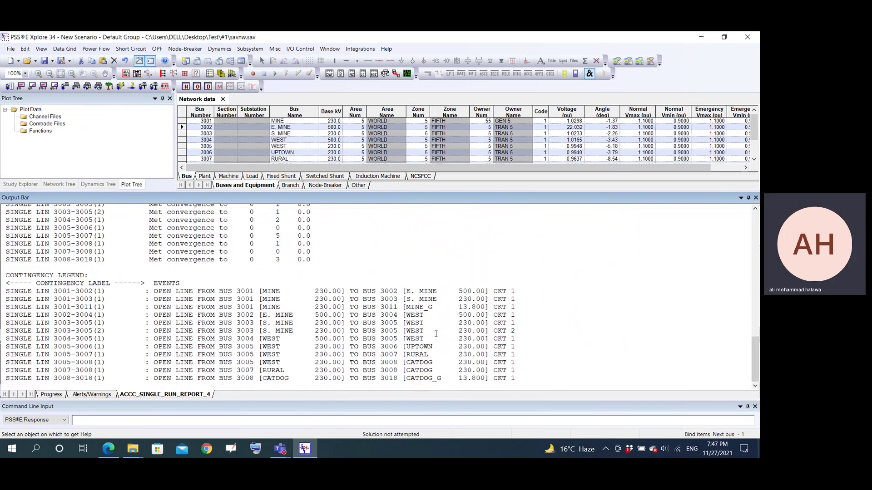
scroll(436, 332, up, 20)
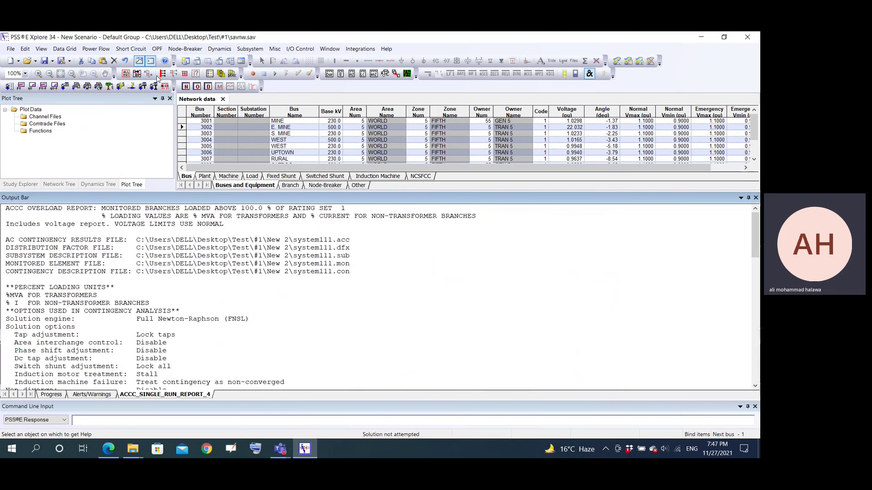
Rerun the AC contingency solution using the existing system111 distribution factor and output files
click(96, 49)
mouse_move(142, 140)
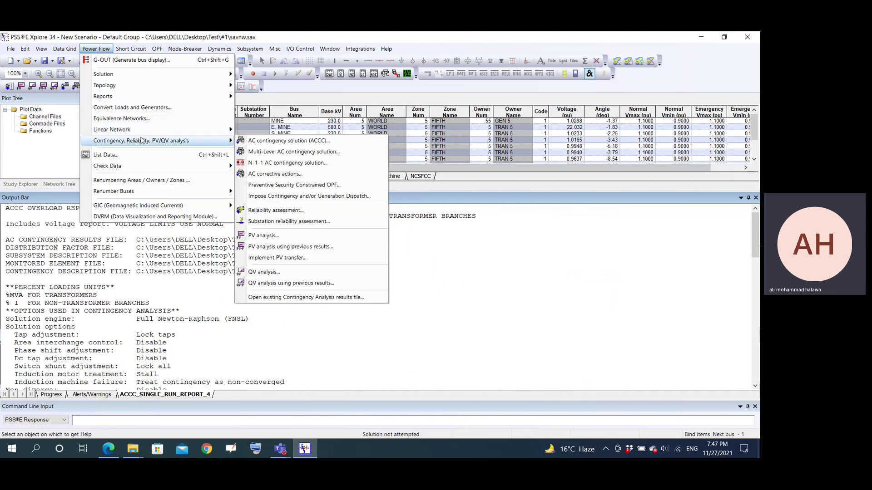
click(245, 142)
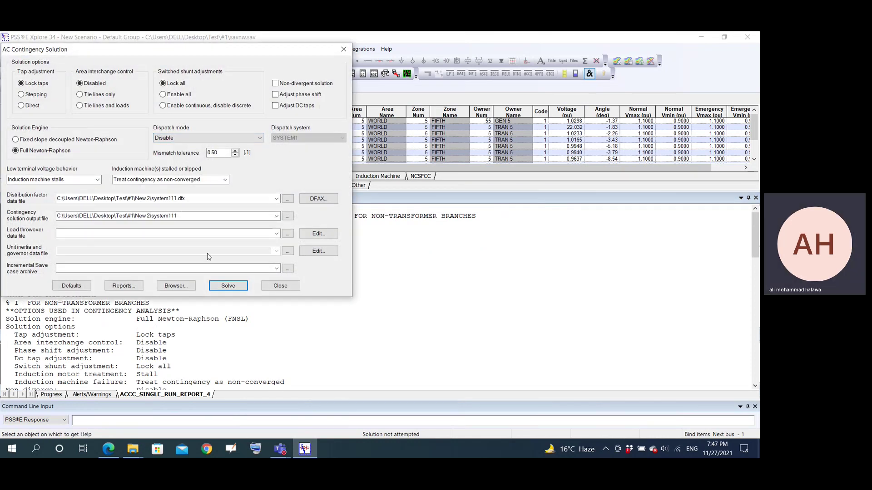
click(226, 286)
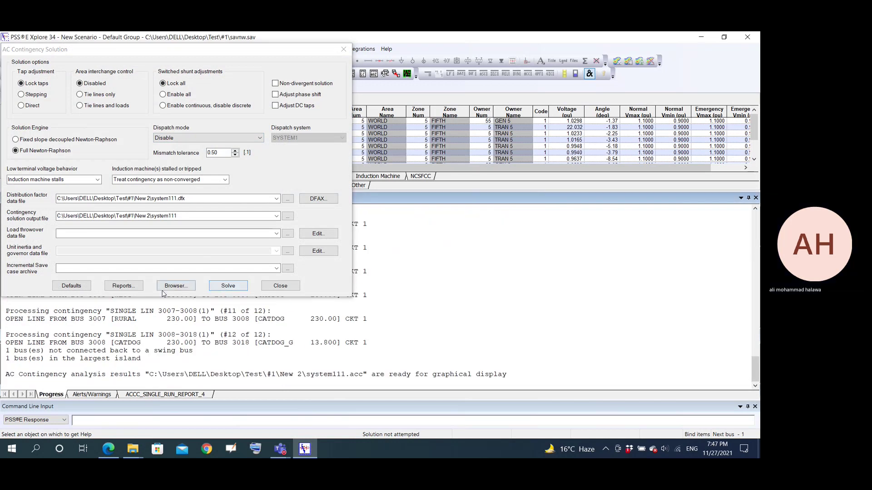
Generate a contingency report in the spreadsheet loading table format for the system111 solution and close the contingency dialogs
click(123, 285)
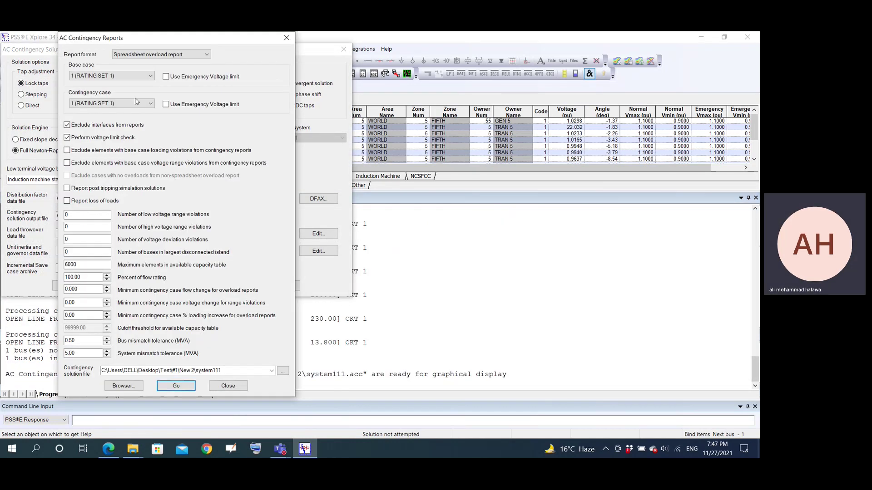
click(172, 55)
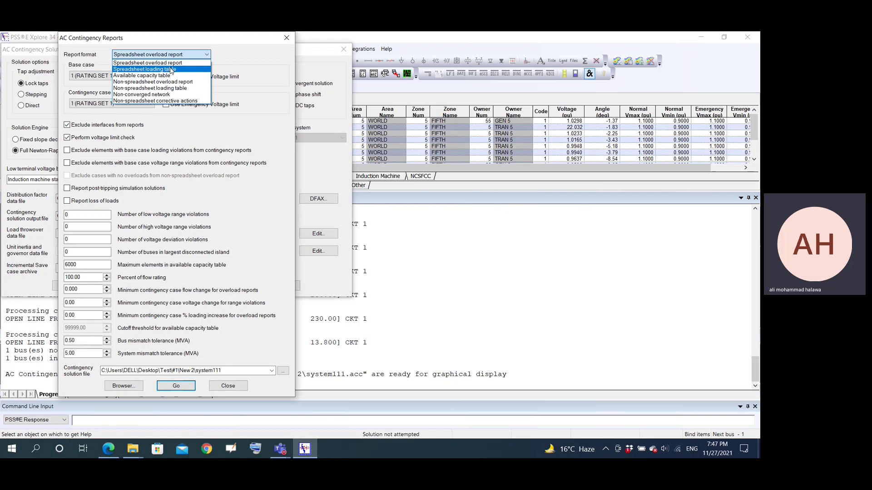
click(171, 69)
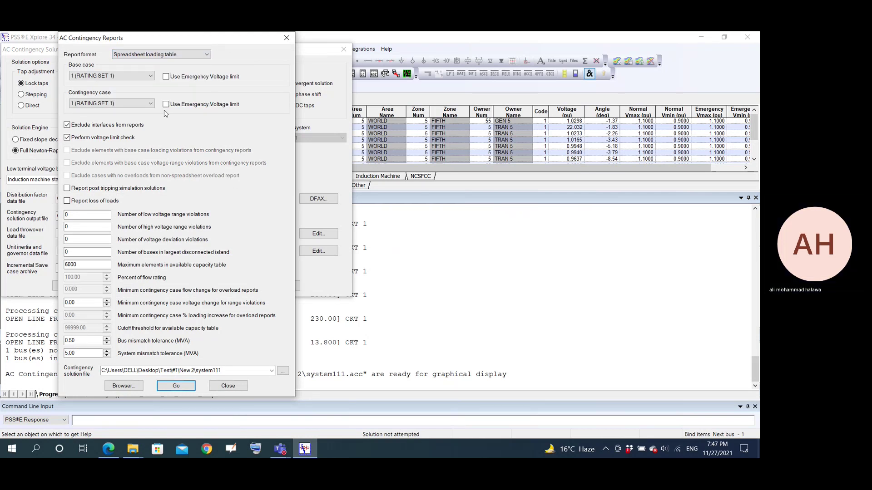
click(172, 386)
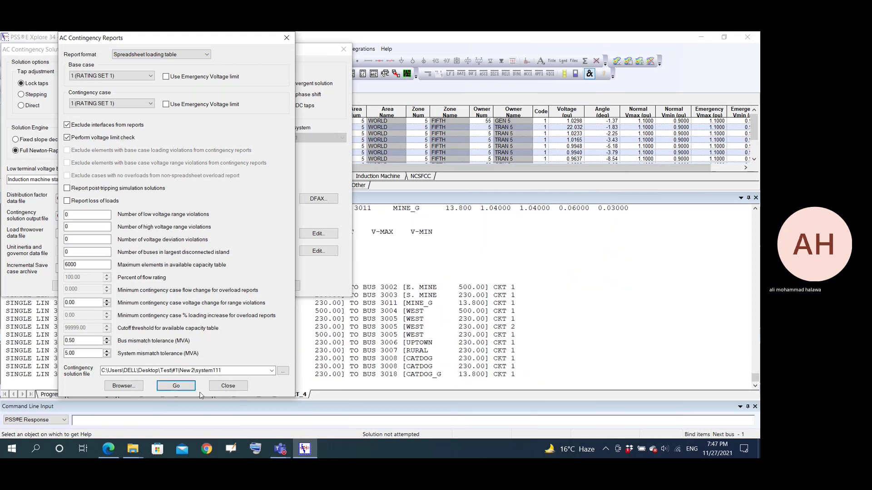
click(228, 386)
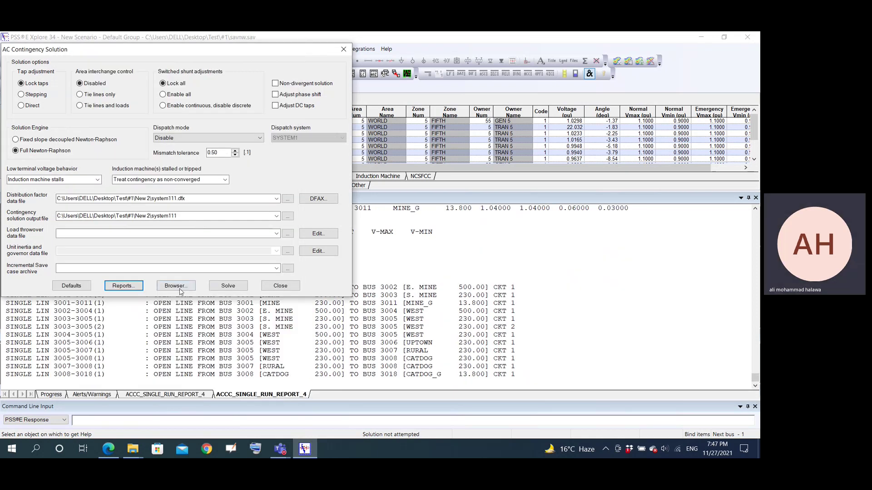
click(273, 287)
Look through the loading table report back to its base case monitored branches and enlarge the output area
scroll(391, 328, up, 3)
scroll(390, 328, up, 20)
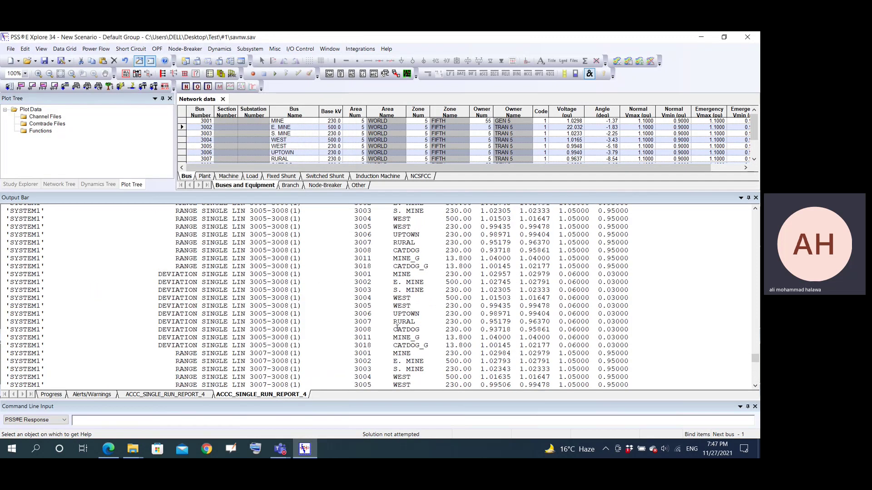
scroll(398, 328, up, 20)
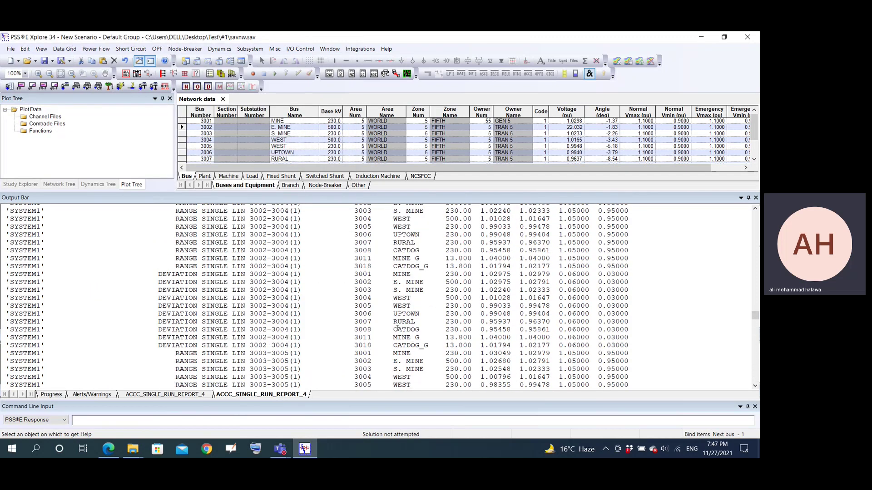
scroll(398, 330, up, 20)
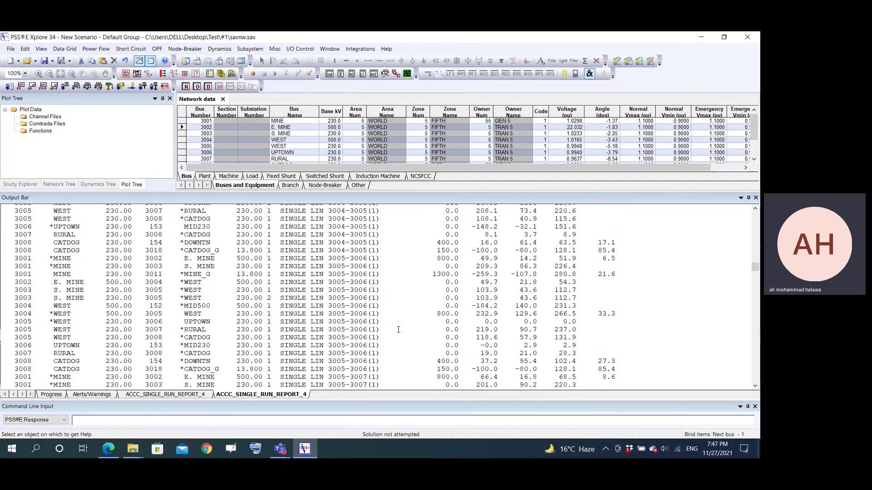
scroll(399, 329, up, 15)
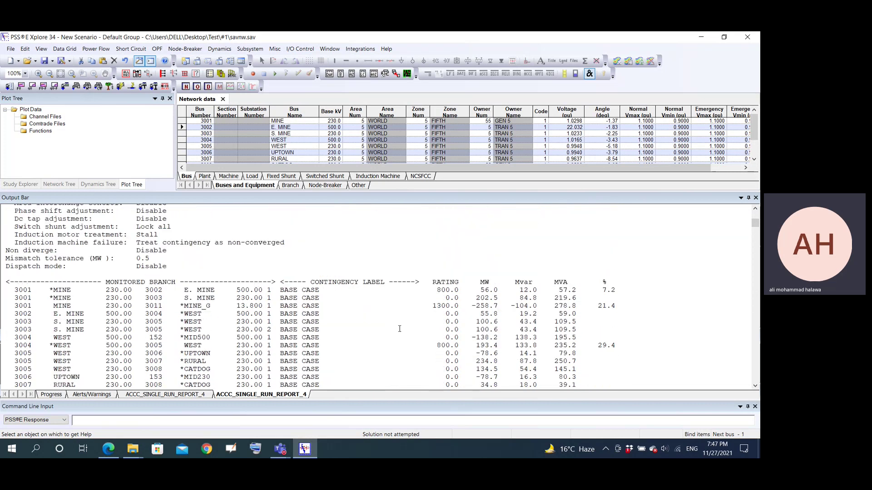
scroll(400, 328, down, 5)
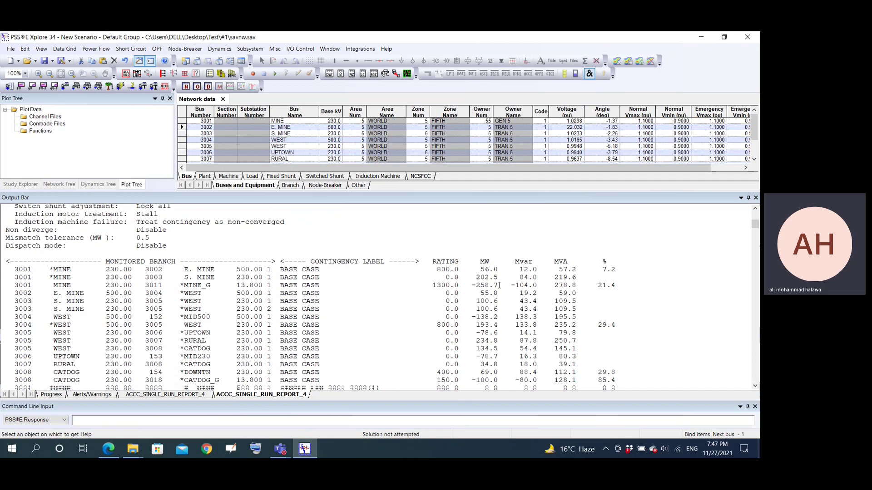
scroll(420, 296, down, 1)
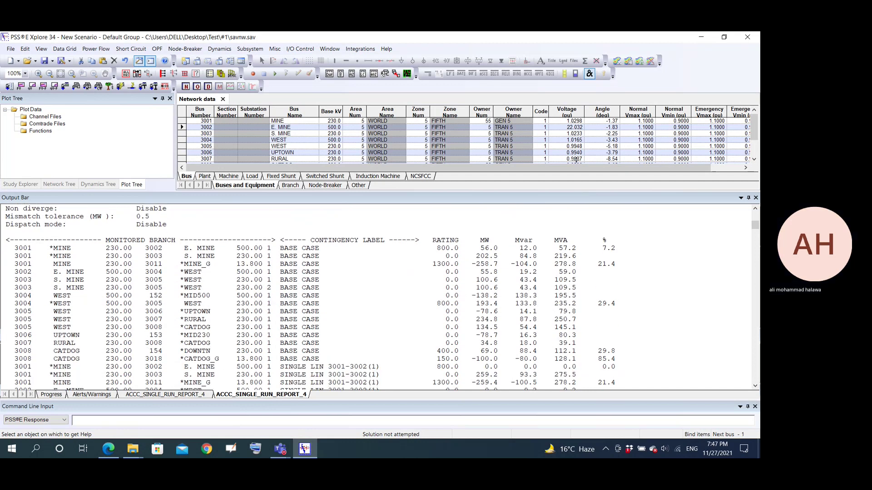
drag(569, 191, 569, 143)
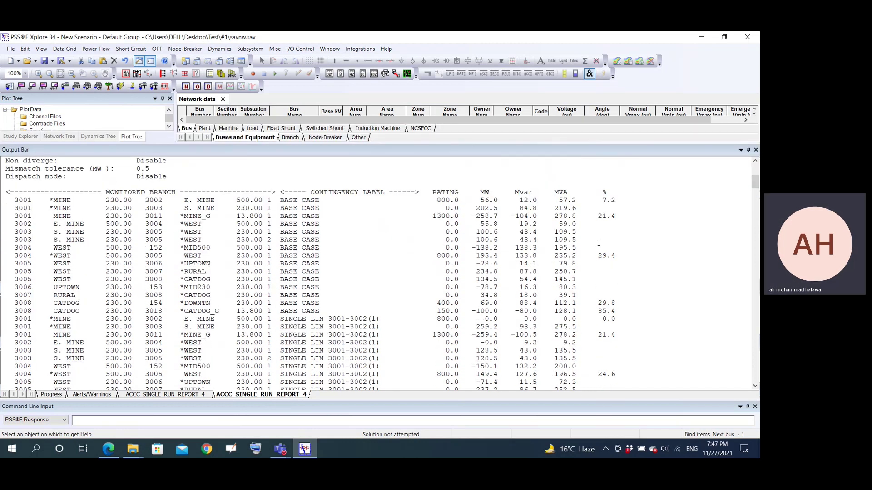
Examine the monitored voltage report of the loading table, comparing contingency and initial bus voltages for the base case and single-line outages
drag(755, 182, 752, 271)
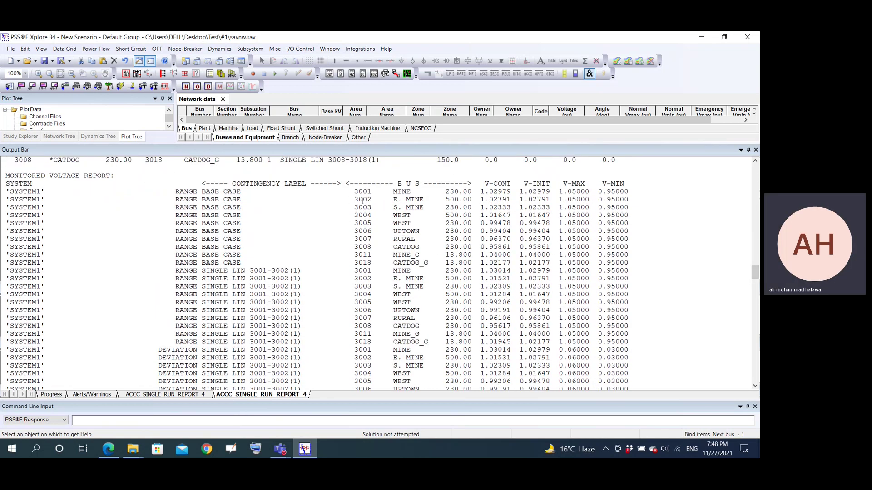
scroll(364, 201, down, 18)
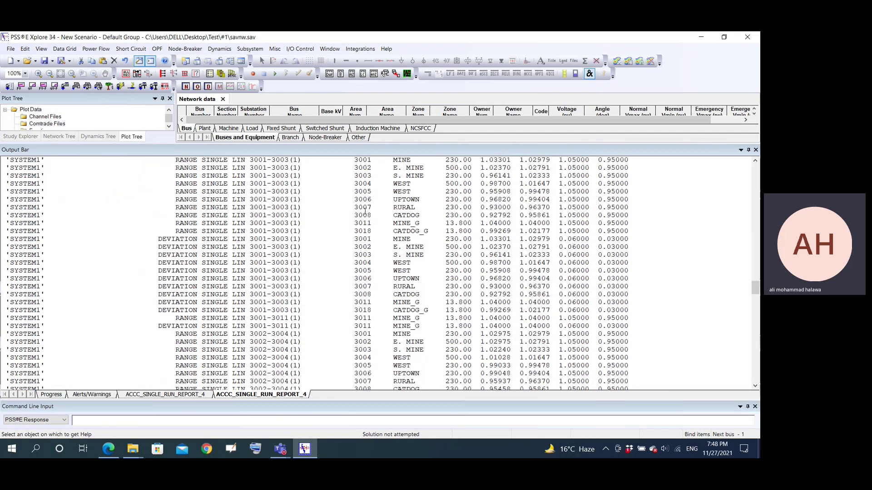
scroll(351, 222, down, 20)
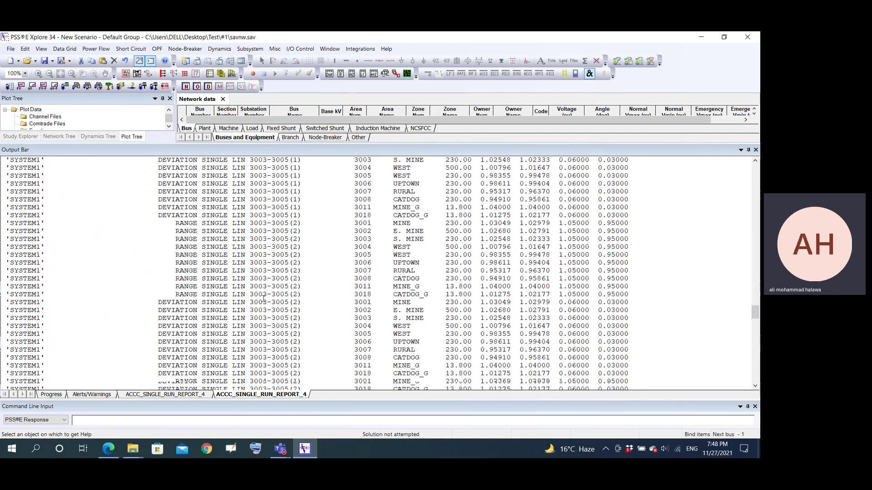
scroll(298, 275, down, 2)
scroll(432, 302, up, 5)
scroll(431, 302, up, 16)
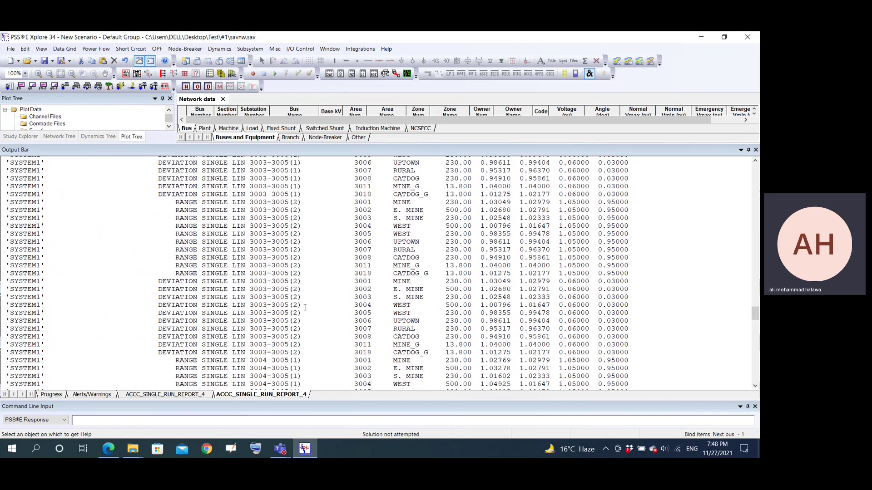
scroll(495, 252, up, 20)
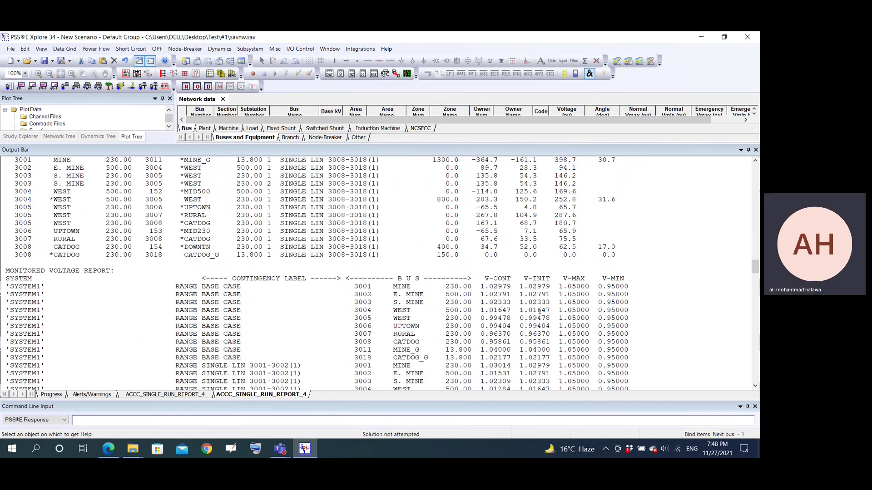
drag(480, 286, 512, 289)
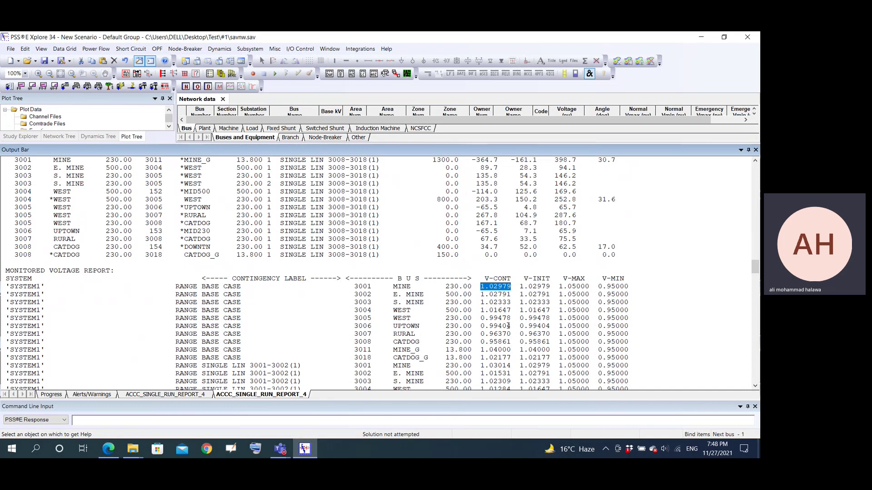
Return to the monitored branch table and examine the base case ratings, power flows and loading percentages
drag(756, 267, 757, 177)
scroll(703, 220, down, 8)
scroll(654, 218, up, 4)
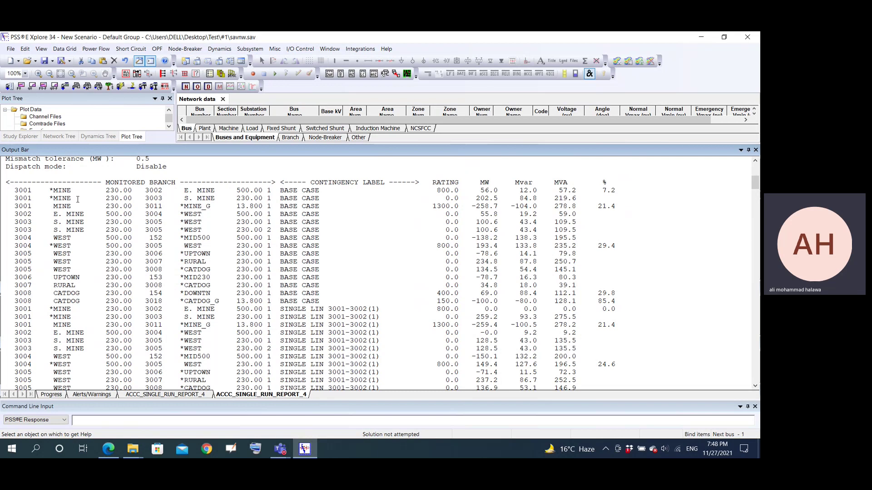
scroll(147, 191, down, 1)
scroll(211, 225, up, 1)
mouse_move(755, 183)
mouse_down()
mouse_move(755, 268)
mouse_move(756, 184)
mouse_up()
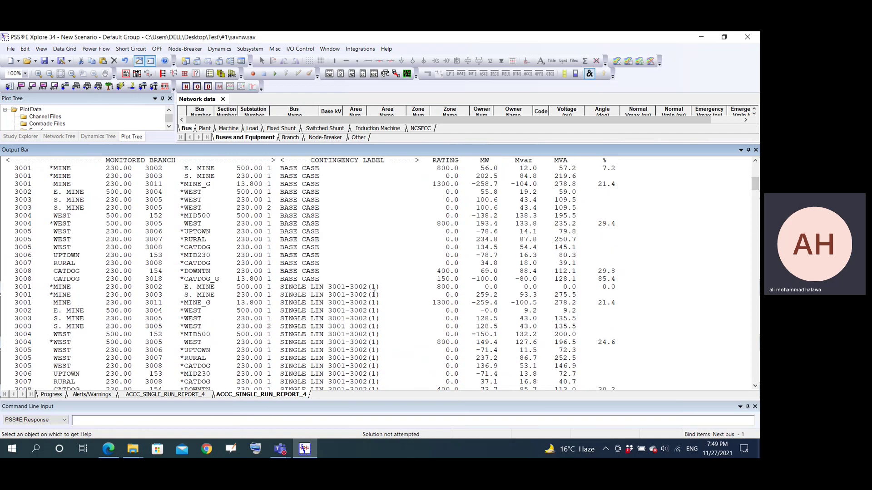
Compare the base case branch loadings with those for contingency 3001-3002(1), focusing on the branch from bus 3001 to 3002
drag(380, 287, 235, 287)
scroll(235, 287, up, 2)
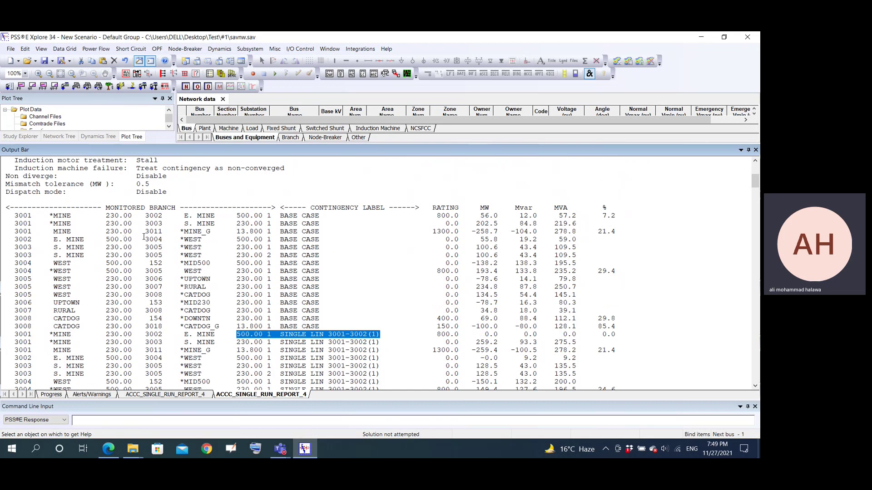
drag(10, 216, 33, 217)
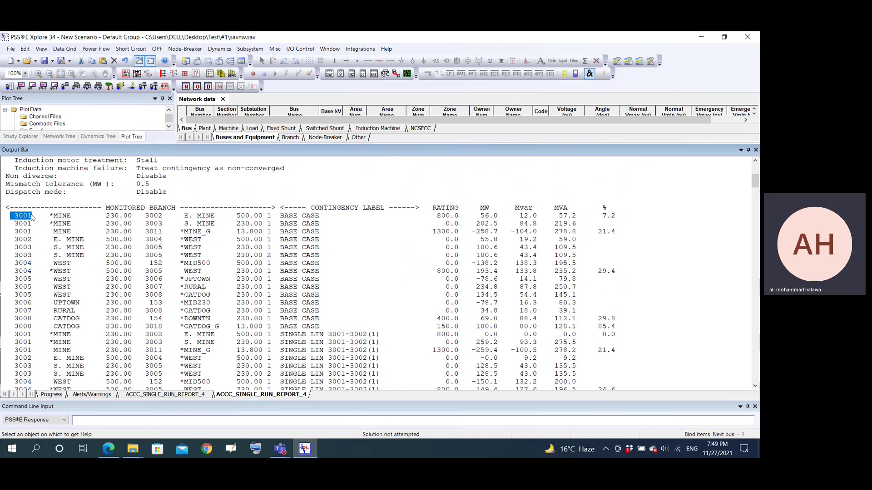
drag(141, 216, 165, 218)
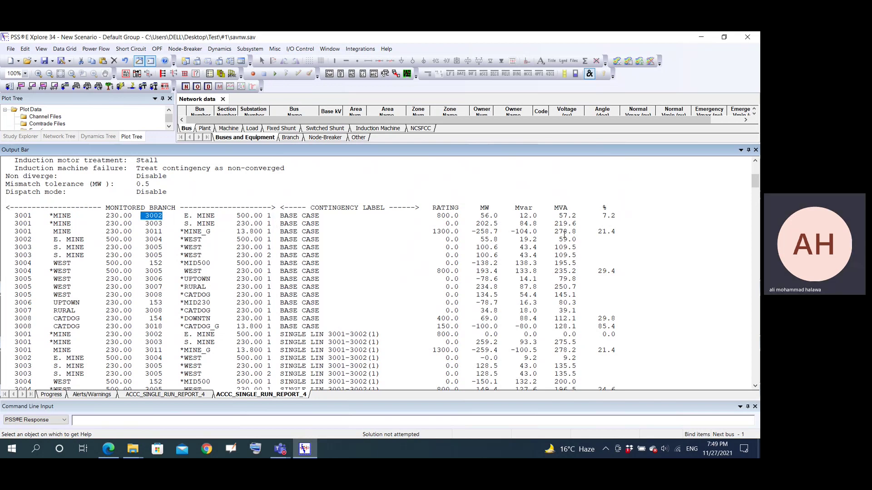
drag(618, 216, 595, 232)
drag(596, 326, 616, 335)
scroll(609, 338, down, 1)
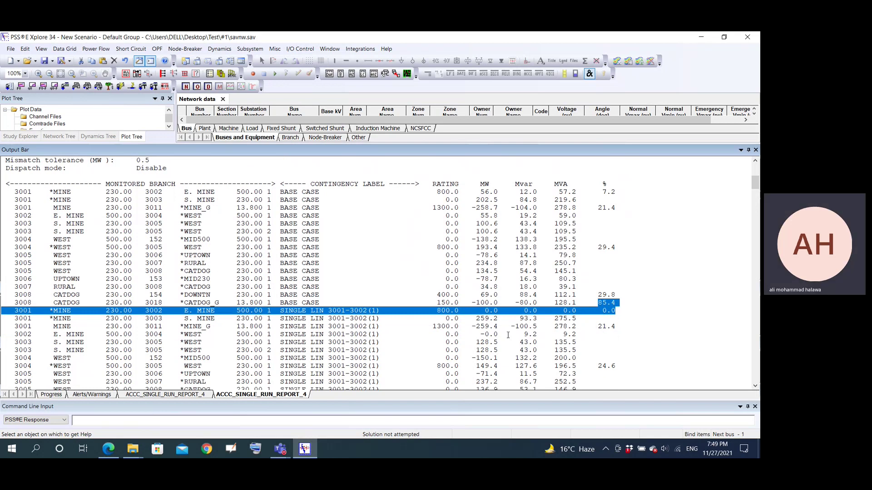
drag(282, 191, 369, 301)
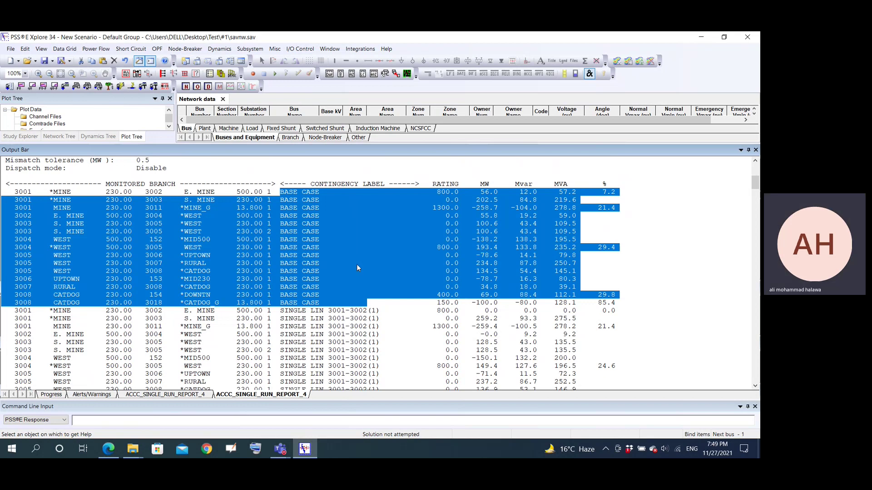
Examine the power flow and loading percentage of branch 3001-3002 under contingency SINGLE LIN 3001-3002(1)
click(245, 343)
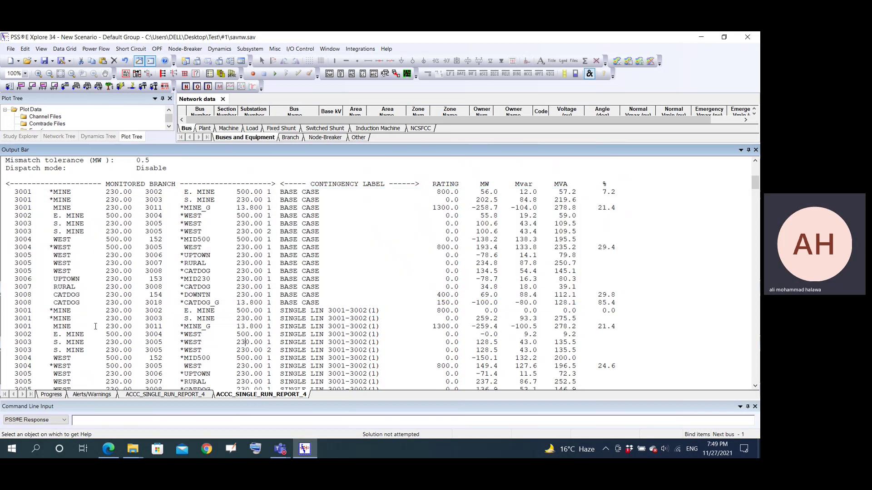
drag(33, 311, 11, 313)
drag(137, 311, 163, 312)
drag(280, 312, 381, 312)
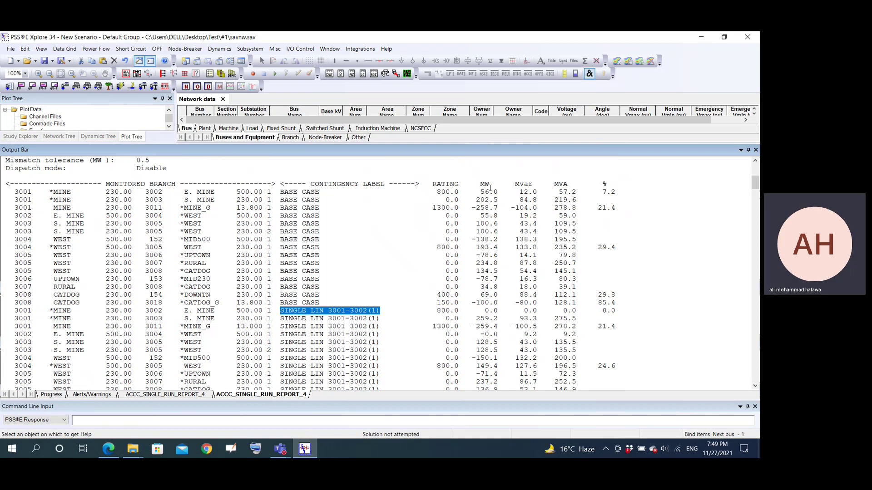
drag(485, 310, 583, 318)
drag(602, 312, 619, 312)
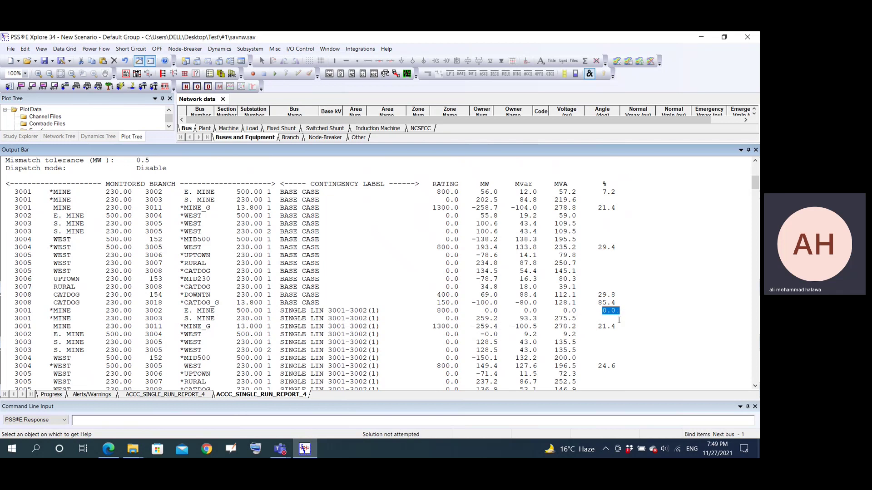
Examine the loadings of the other branches under contingency 3001-3002(1), including 3004-3005, and compare them with the base case ratings and neighbouring contingencies
scroll(618, 337, down, 1)
drag(619, 303, 597, 302)
scroll(600, 307, down, 1)
drag(617, 319, 19, 319)
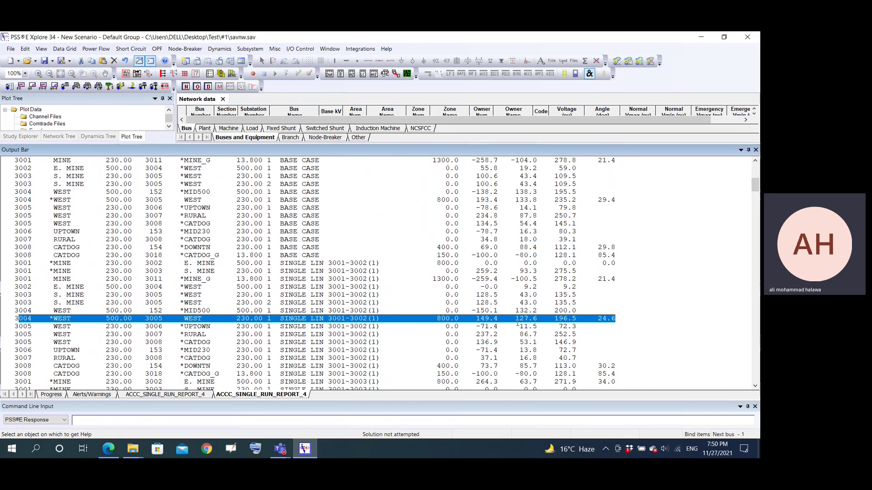
scroll(590, 325, down, 2)
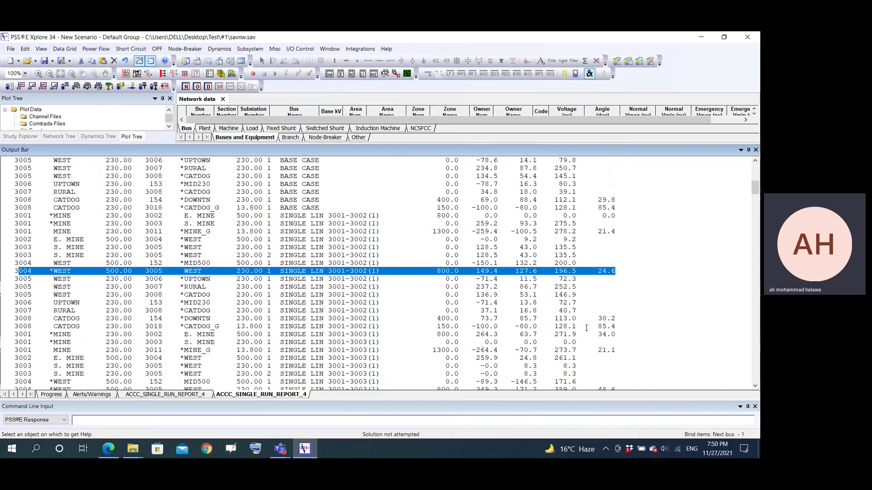
scroll(586, 328, down, 7)
scroll(567, 336, up, 15)
scroll(447, 244, up, 1)
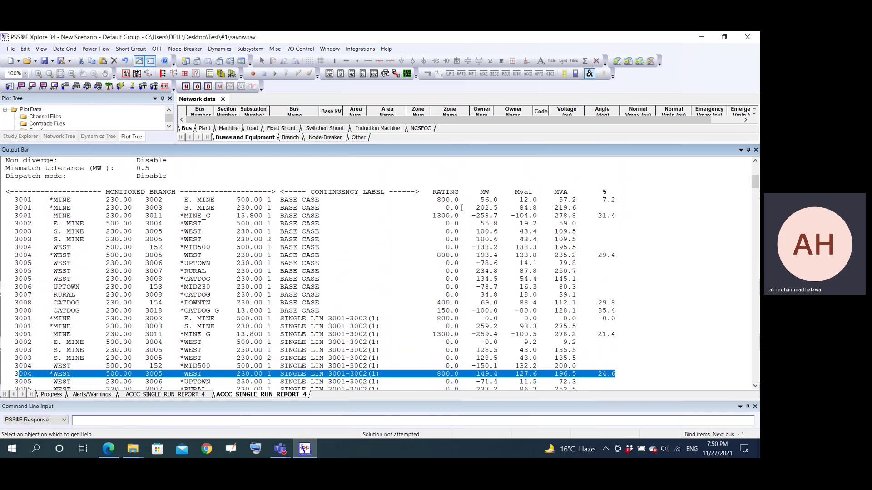
scroll(470, 206, down, 9)
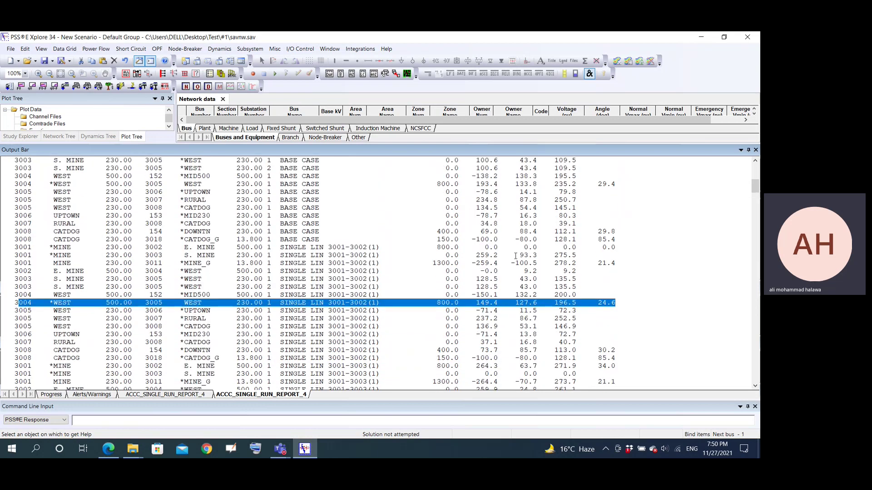
scroll(519, 268, down, 3)
scroll(460, 186, up, 13)
scroll(460, 186, up, 5)
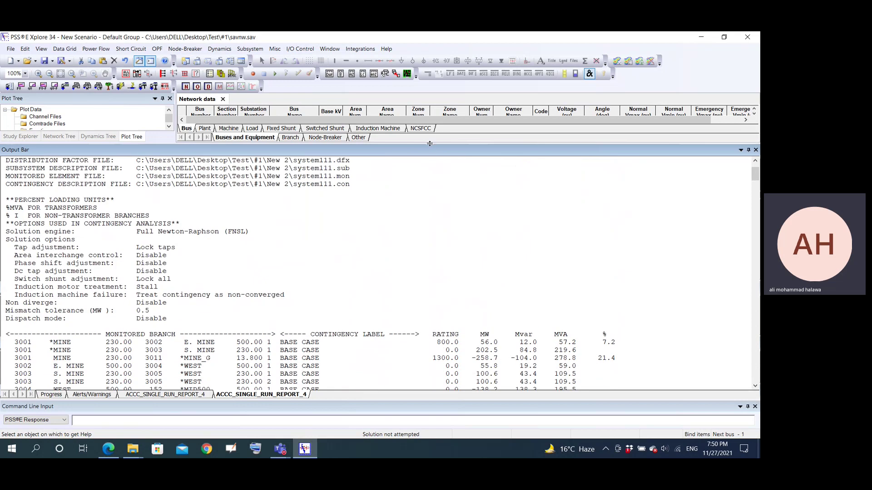
Enlarge the network data area and display the AC line records at their RATE1 to RATE3 columns
drag(437, 145, 437, 350)
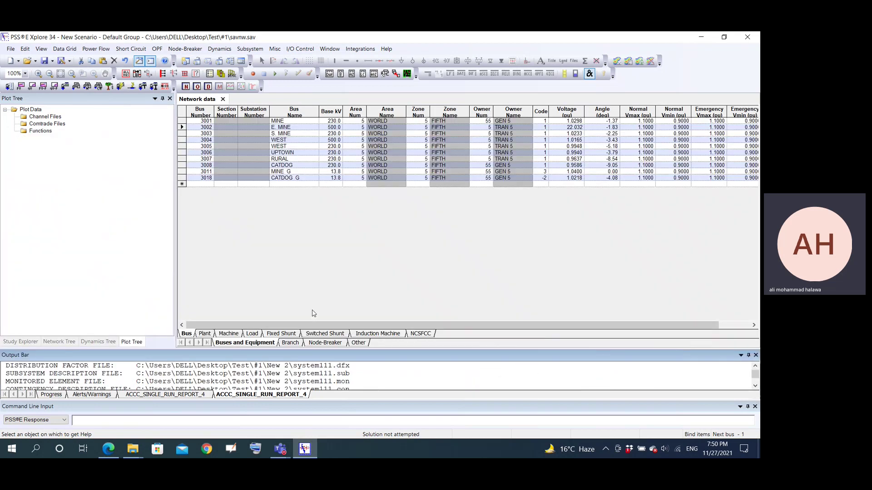
click(228, 334)
click(252, 333)
click(275, 334)
click(233, 335)
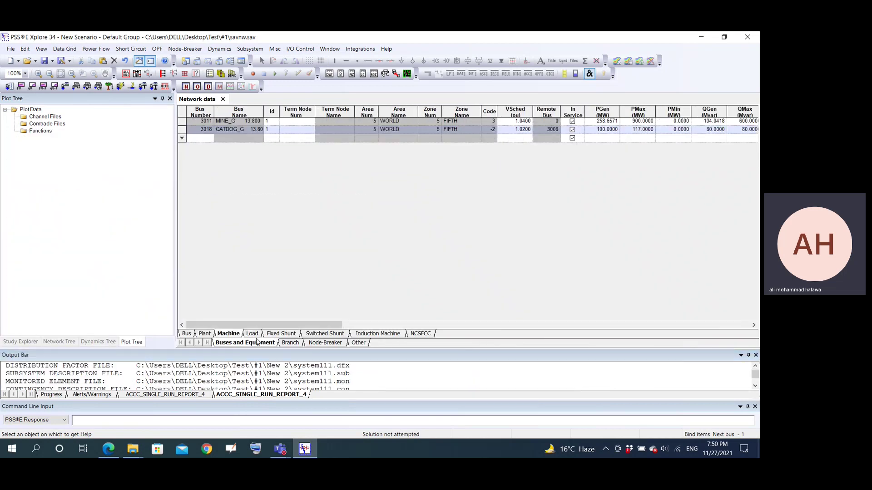
click(284, 343)
click(237, 335)
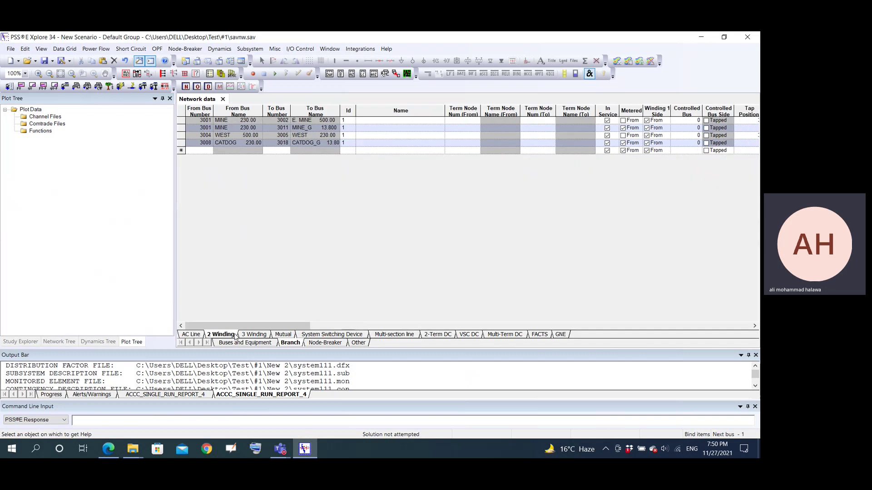
click(199, 335)
drag(320, 325, 527, 328)
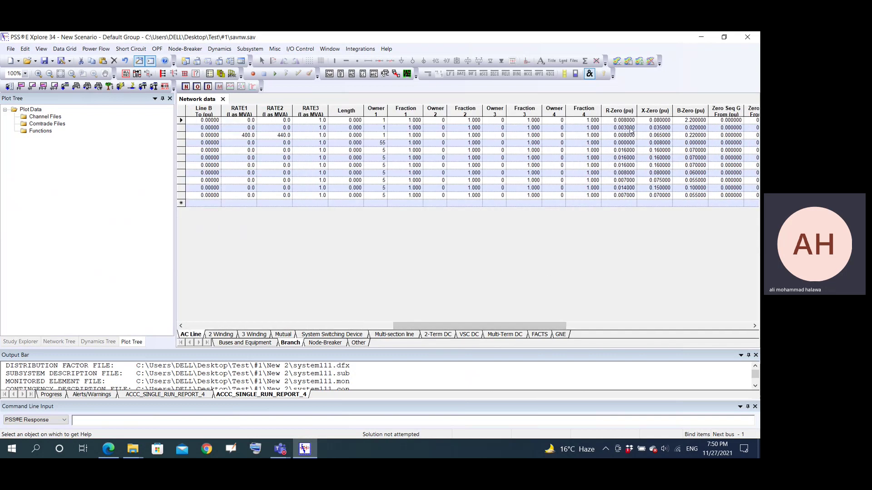
Set RATE1 to 100 MVA for the first, second and fourth AC lines
click(243, 128)
drag(396, 326, 361, 326)
click(359, 120)
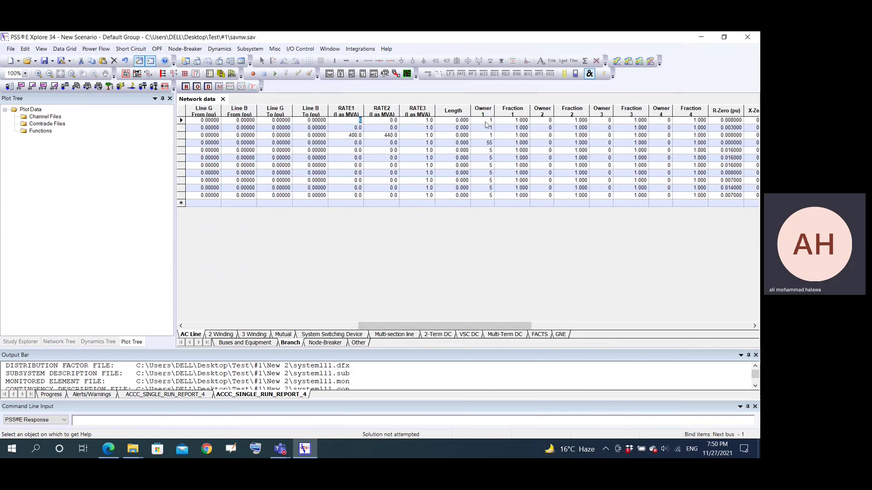
text(100)
key(Return)
text(100)
key(Down)
key(Down)
text(100)
key(Down)
text(1)
key(Down)
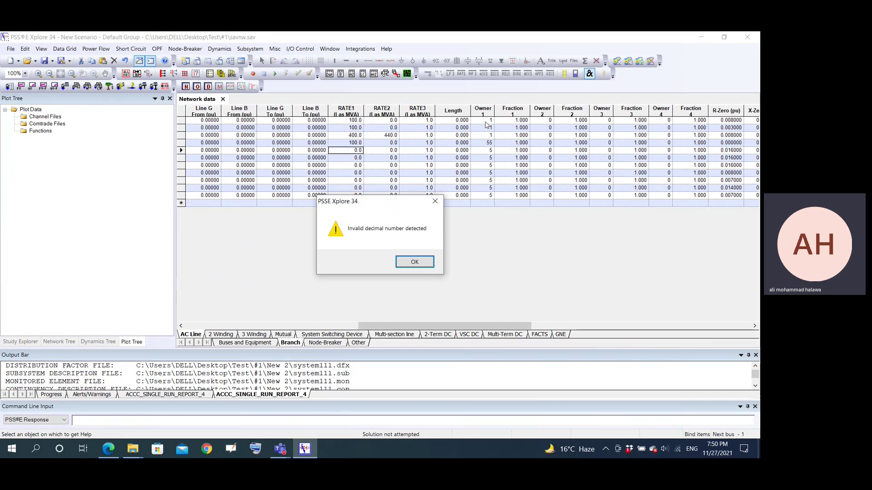
click(415, 263)
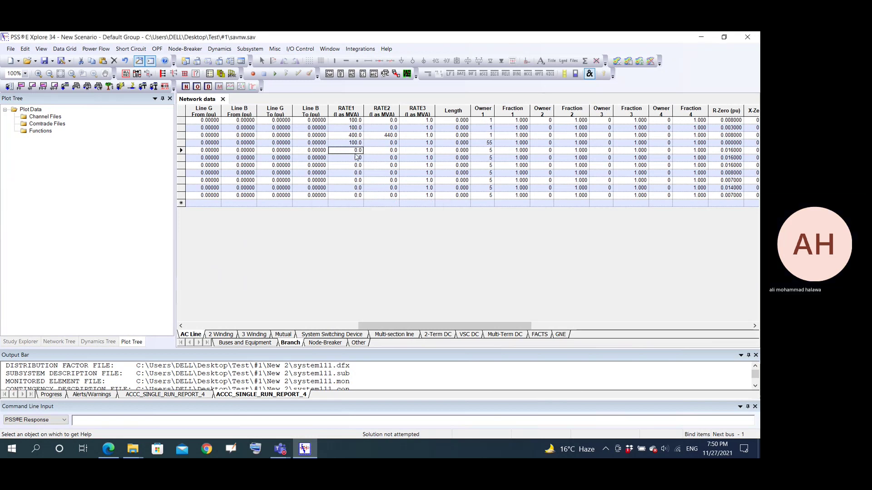
Set RATE1 to 100 MVA for the fifth through eighth AC lines
key(Up)
key(Down)
text(100)
key(Down)
text(100)
key(Down)
text(100)
key(Down)
text(100)
key(Down)
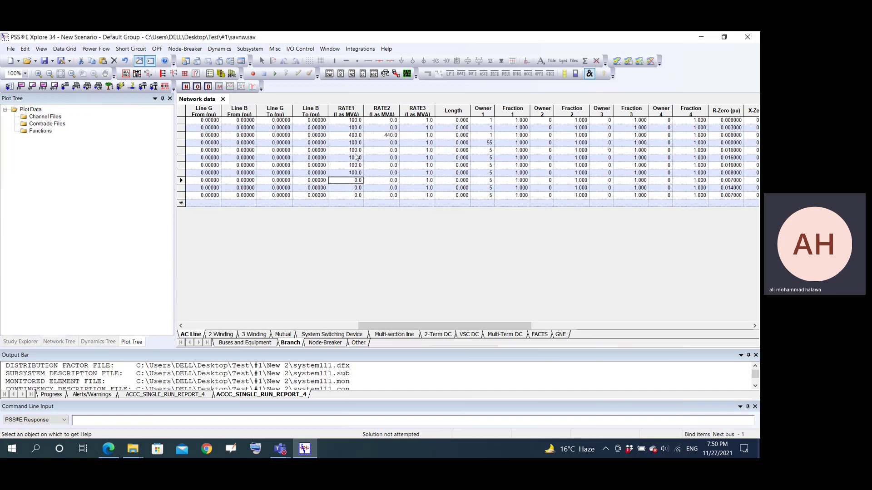
Set RATE1 to 100 MVA for the last three AC lines
text(100)
key(Down)
text(100)
key(Down)
text(100)
key(Up)
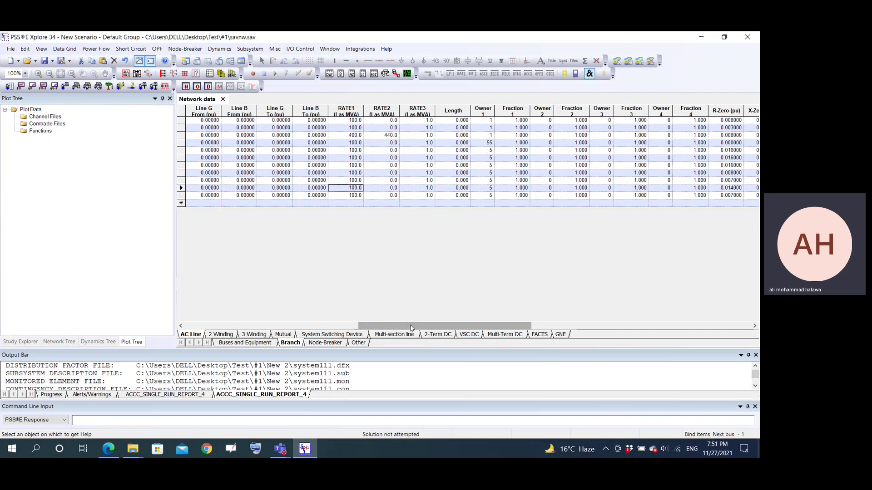
Solve the AC contingency analysis again with the existing system111 distribution factor file and solution options
click(96, 49)
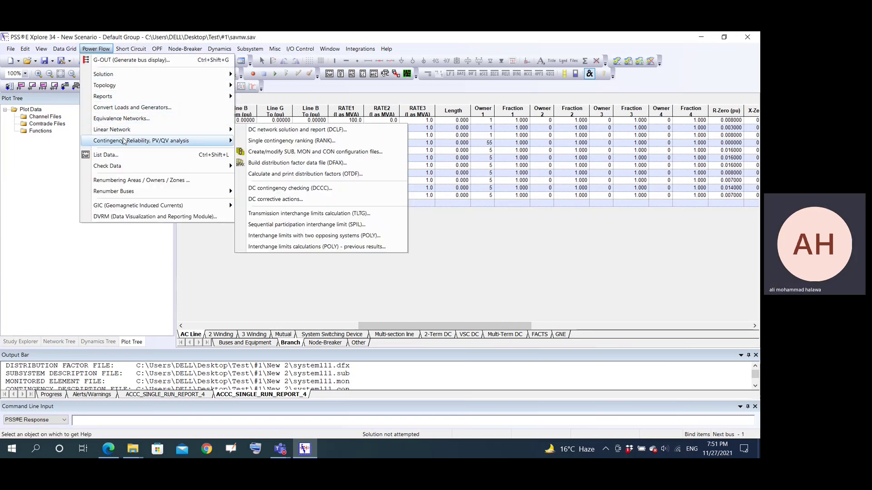
mouse_move(123, 140)
click(273, 140)
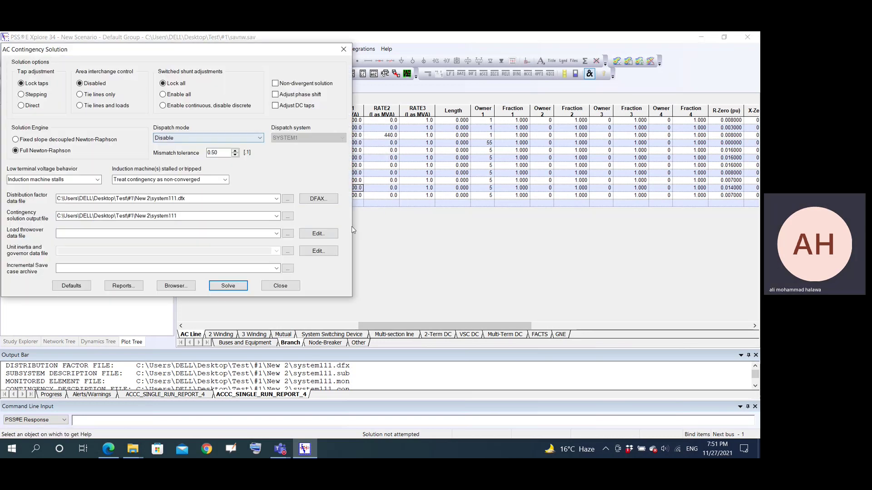
click(228, 287)
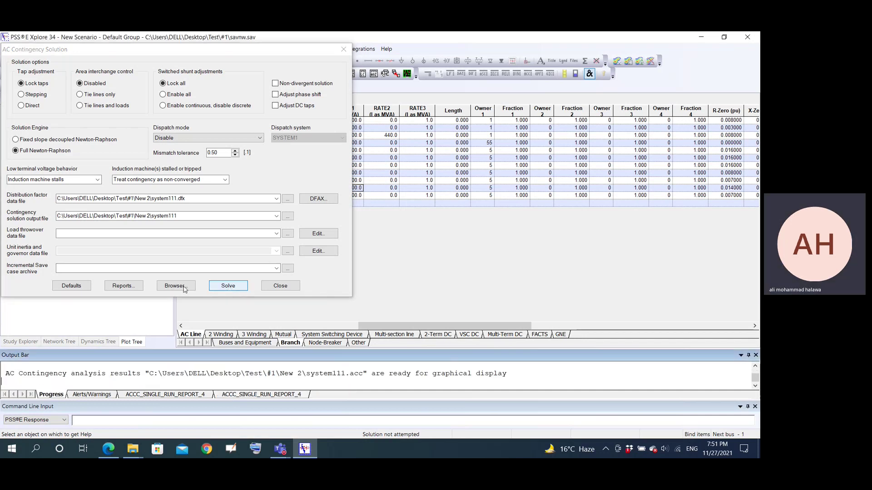
Generate the AC contingency report in the Spreadsheet overload report format and close the contingency dialogs
click(121, 286)
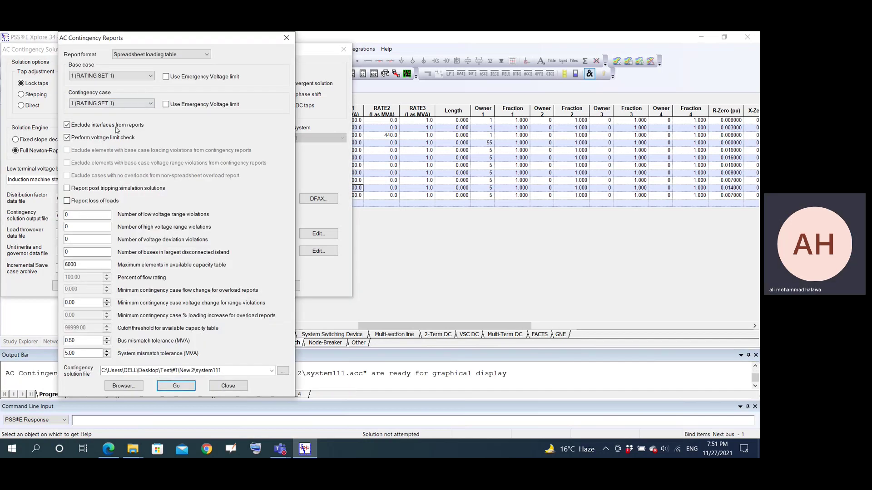
click(157, 55)
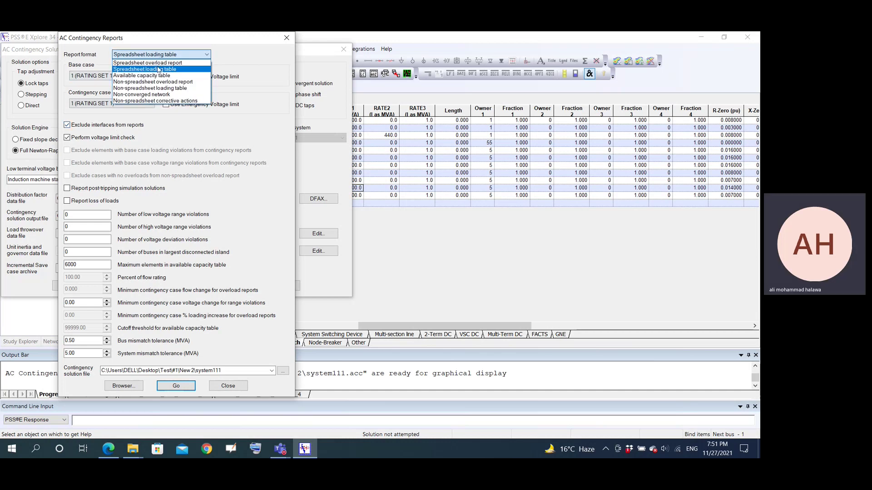
click(158, 63)
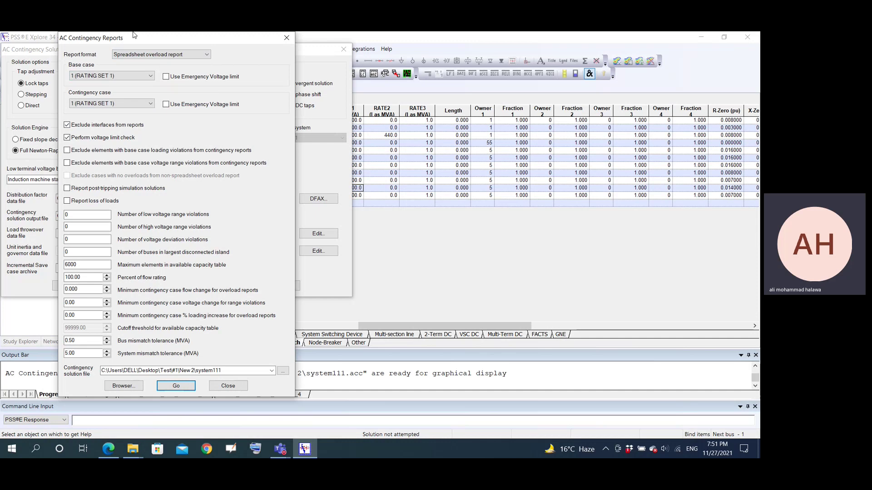
click(176, 386)
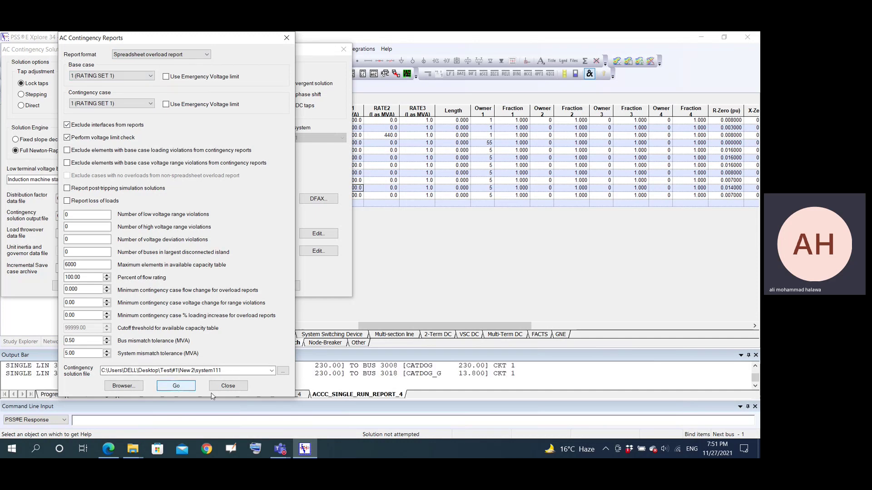
click(228, 387)
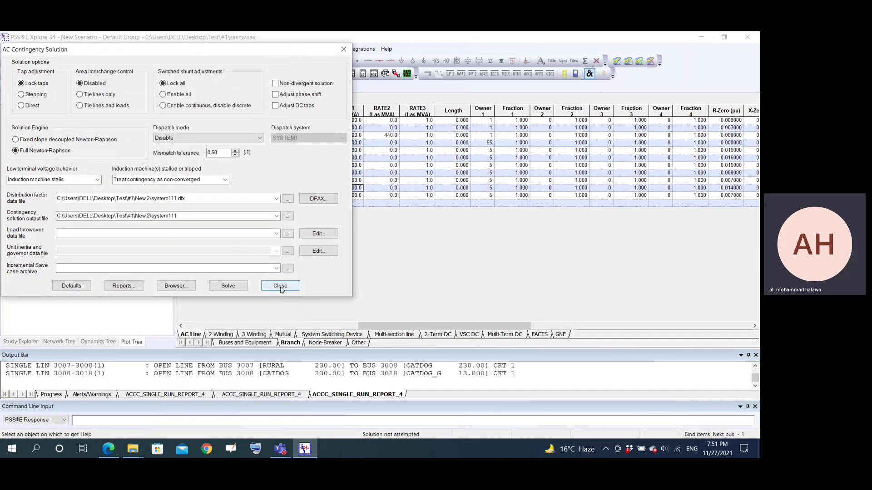
click(278, 285)
Enlarge the output area and go back to the monitored branch table of the overload report
drag(294, 349, 295, 172)
scroll(303, 311, up, 15)
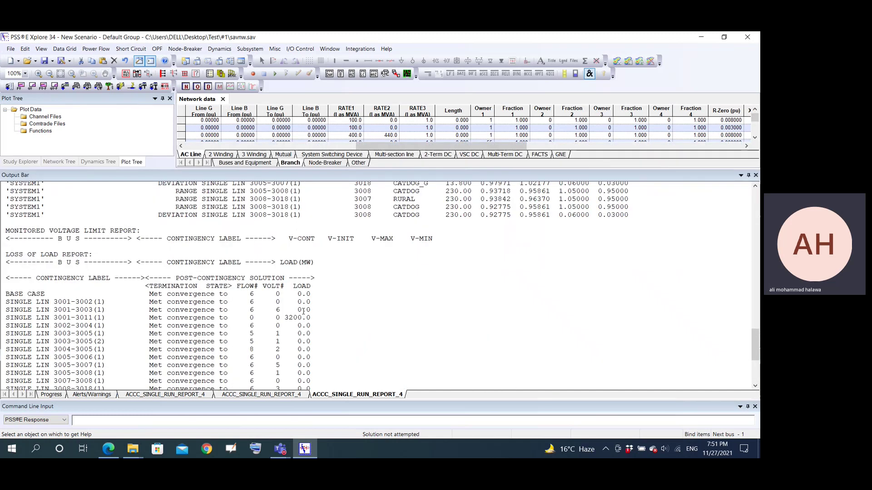
scroll(304, 312, up, 15)
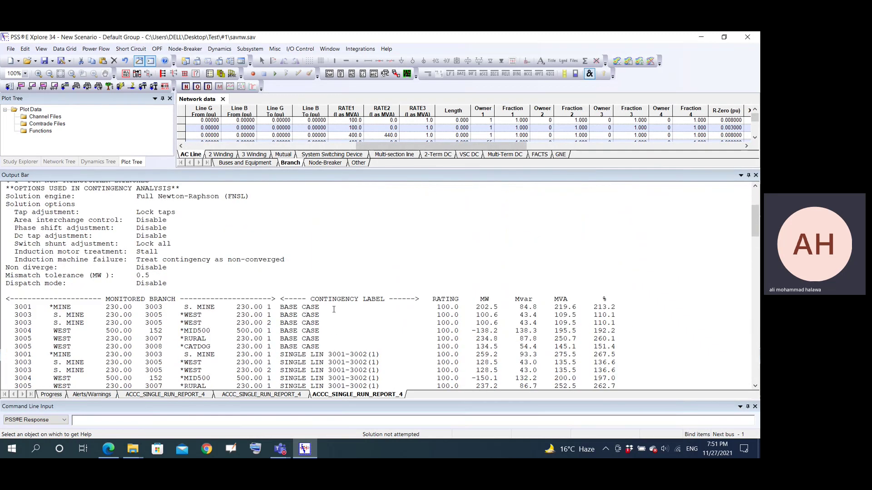
scroll(370, 312, down, 2)
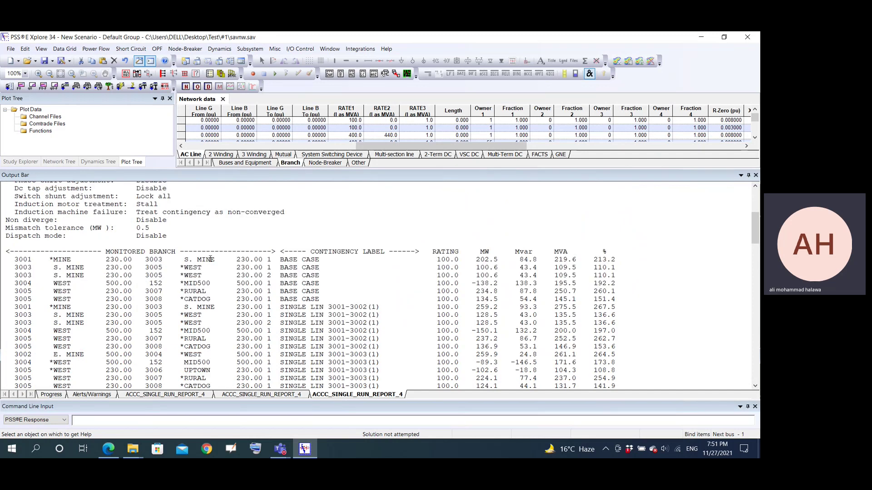
mouse_move(756, 225)
mouse_down()
mouse_move(756, 284)
mouse_move(755, 233)
mouse_up()
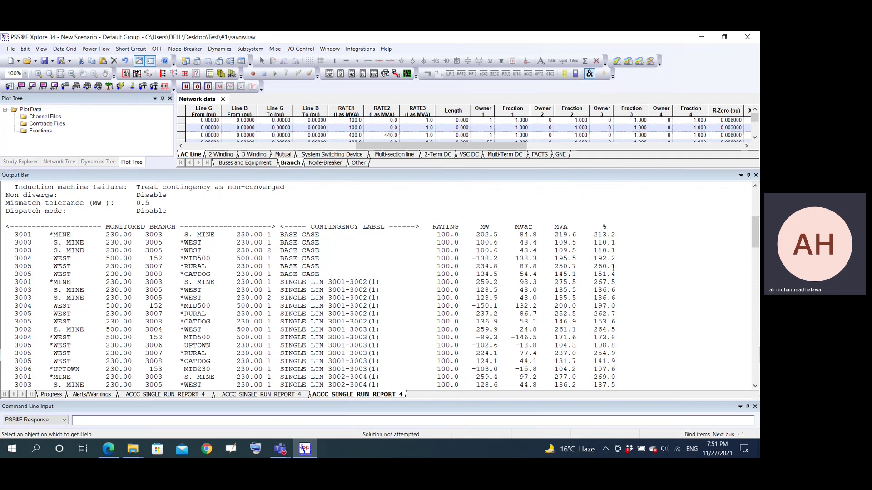
Examine the overloaded base case branches and compare branch 3001-3003 with its loading under contingency 3001-3002(1)
mouse_move(619, 237)
mouse_down()
mouse_move(619, 251)
mouse_move(594, 235)
mouse_move(612, 241)
mouse_up()
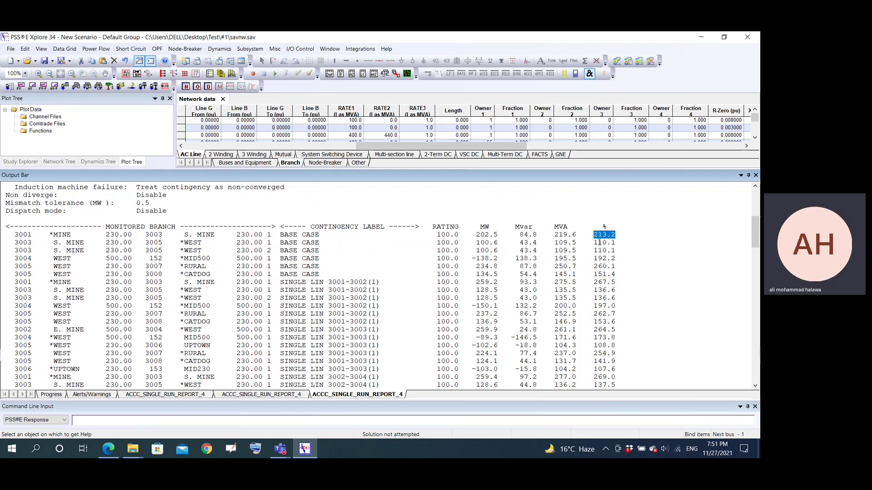
drag(616, 275, 8, 233)
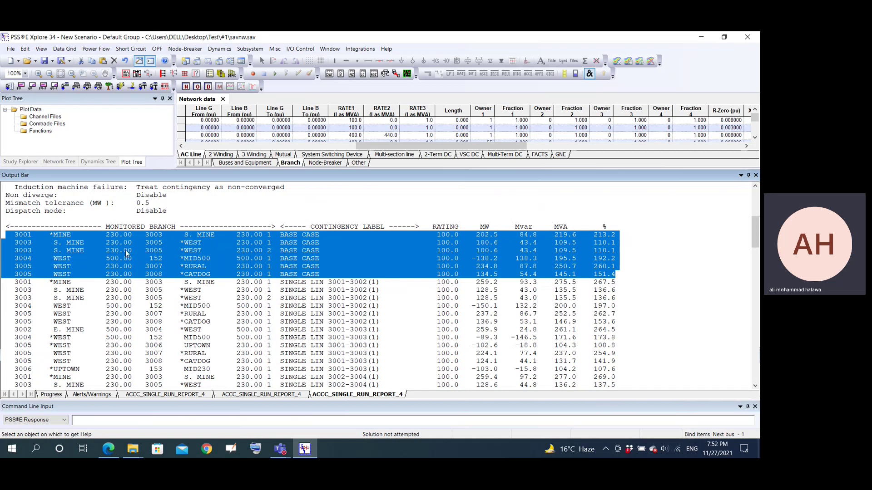
click(89, 259)
double_click(16, 233)
drag(97, 234, 165, 236)
drag(15, 282, 619, 283)
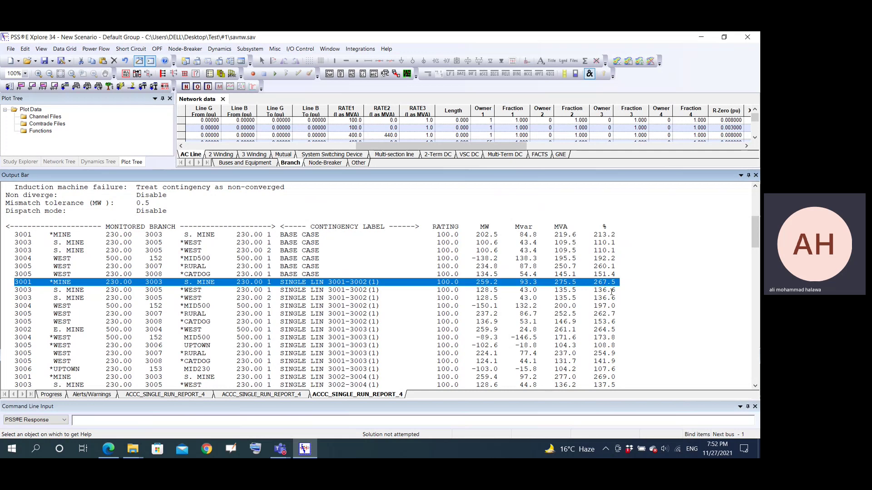
Examine the monitored voltage report of the overload report, checking the range and deviation violations by contingency and bus
scroll(612, 290, down, 1)
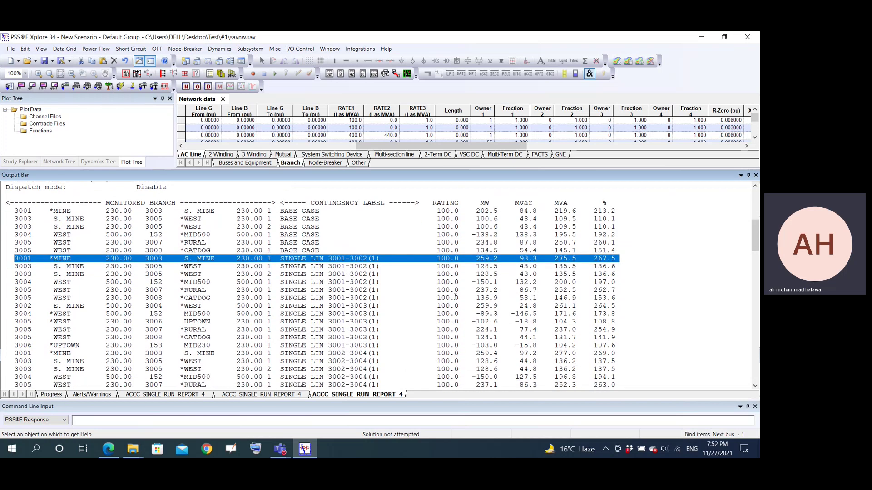
scroll(455, 298, down, 10)
scroll(518, 286, down, 15)
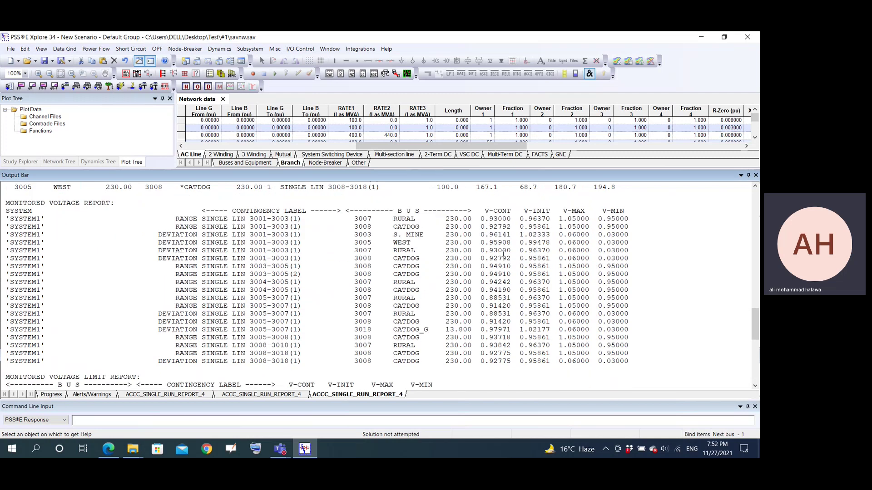
drag(445, 217, 563, 318)
click(299, 290)
drag(147, 235, 318, 264)
drag(176, 219, 275, 234)
click(375, 291)
Check the RATE1 values of the AC lines against the monitored branch loadings in the overload report
scroll(322, 311, up, 3)
drag(350, 204, 359, 320)
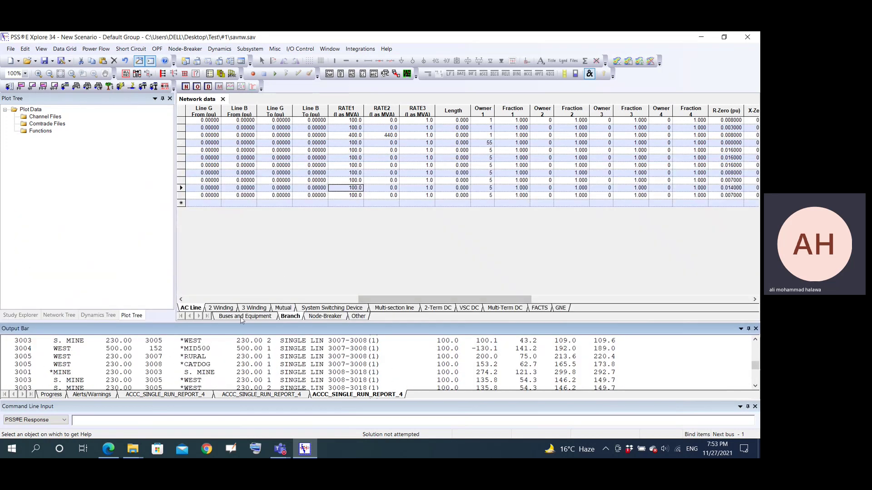
click(216, 309)
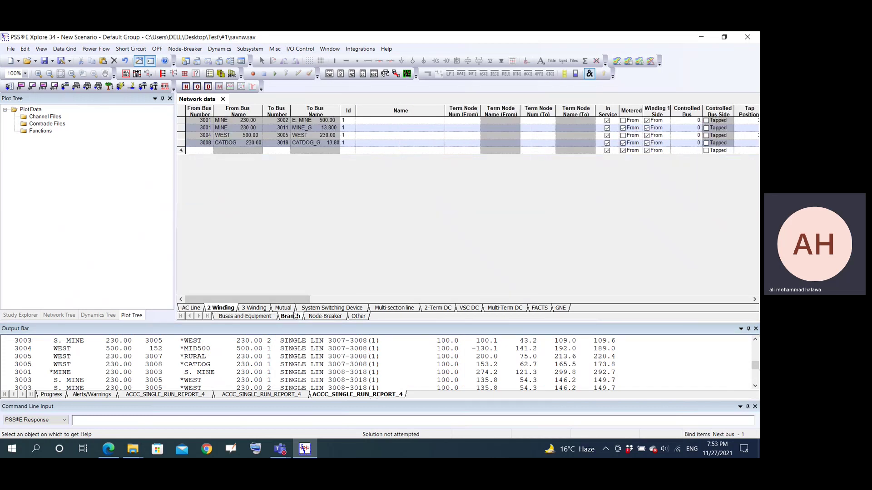
click(192, 308)
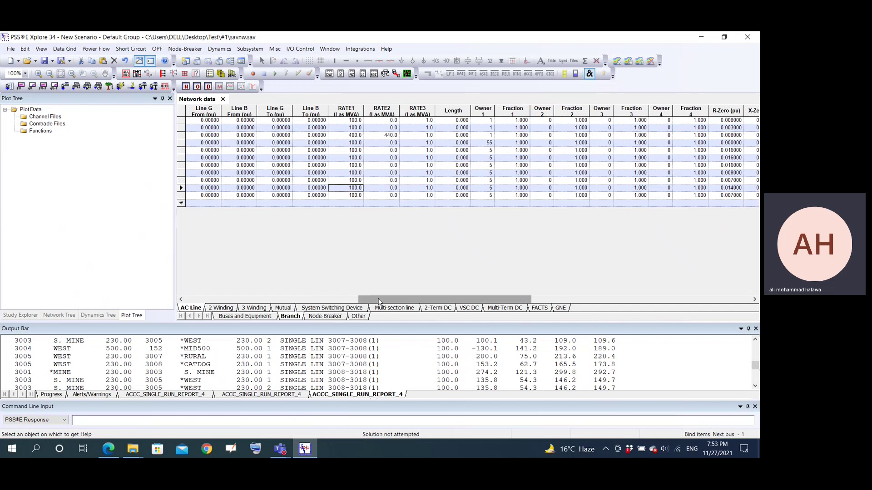
click(374, 121)
drag(373, 120, 442, 125)
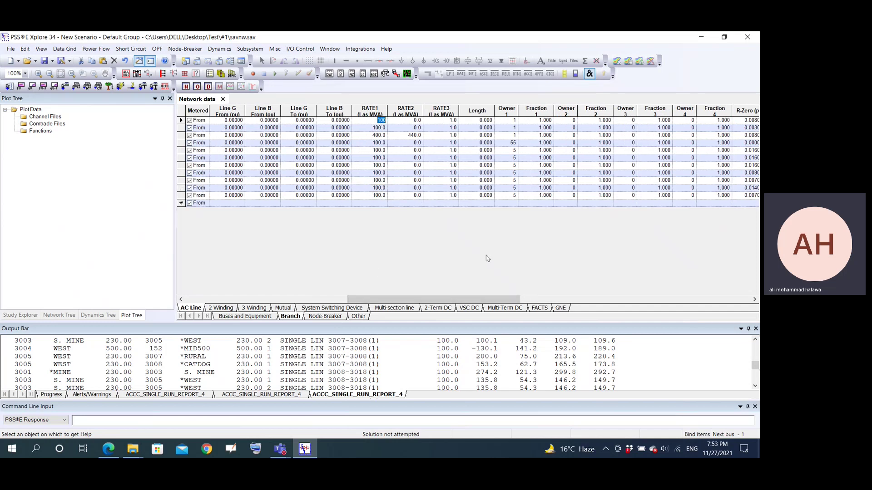
drag(467, 322, 504, 201)
scroll(504, 282, up, 15)
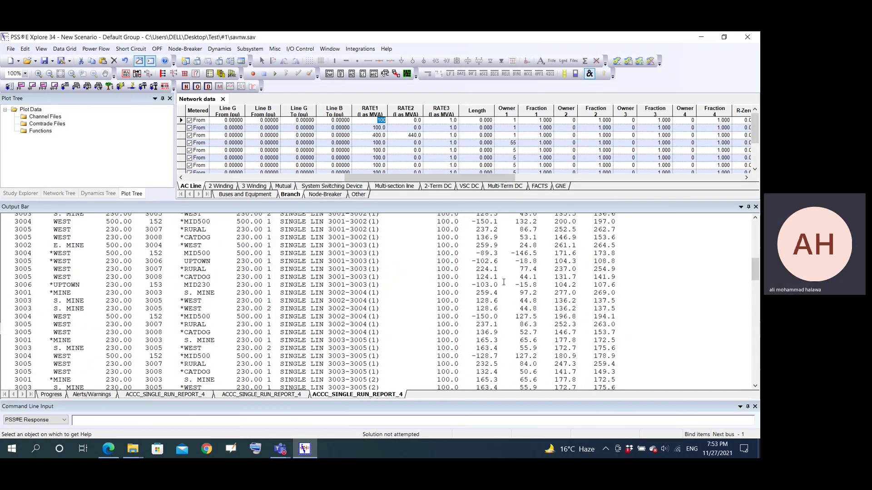
scroll(607, 336, down, 8)
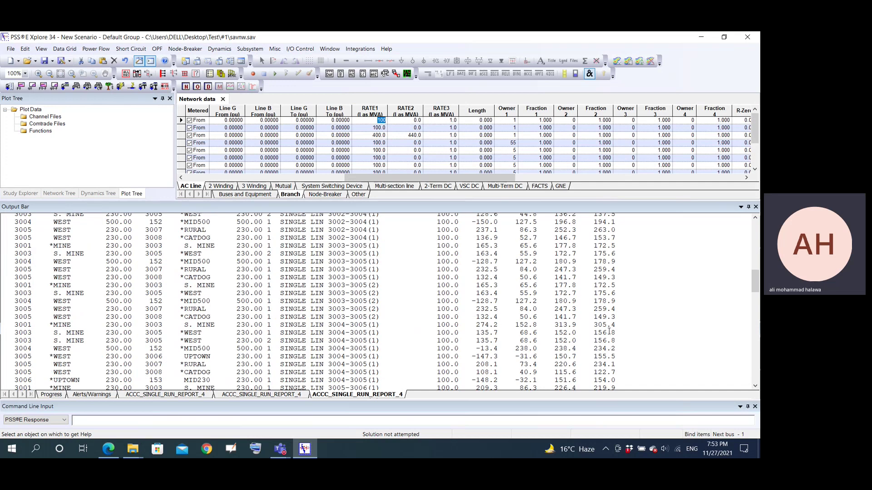
scroll(609, 332, down, 1)
drag(529, 206, 527, 334)
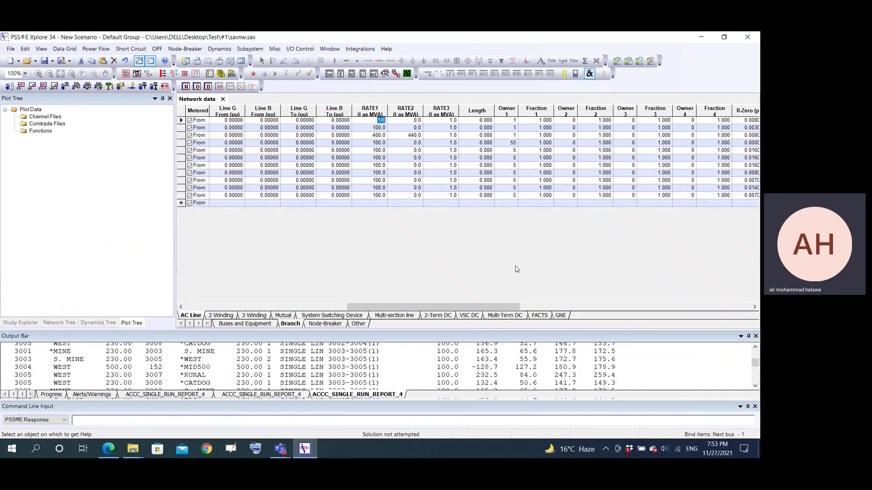
Set RATE1 to 270 for all AC lines except the third one, which has a 400 rating
key(Escape)
text(2)
key(Return)
text(270)
key(Return)
key(Return)
text(270)
key(Return)
text(270)
key(Return)
text(270)
key(Return)
text(270)
key(Return)
text(270)
key(Return)
text(270)
key(Return)
text(2)
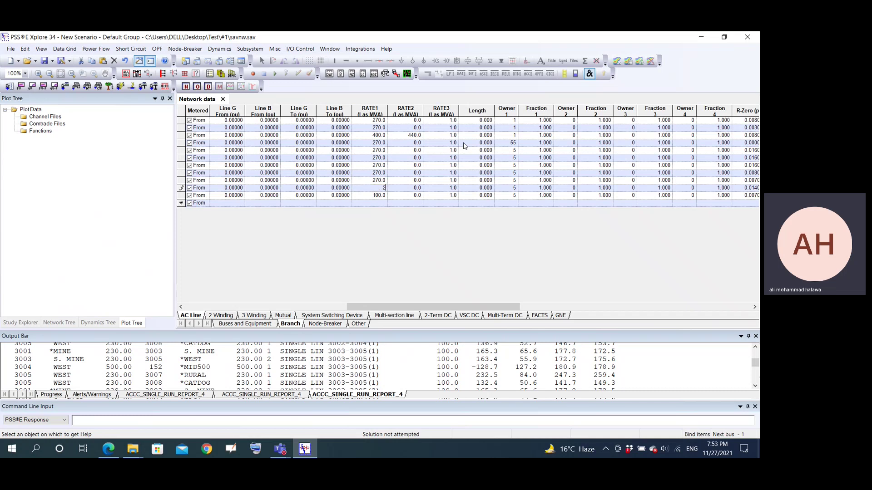
text(70)
key(Return)
text(270)
key(Up)
key(Up)
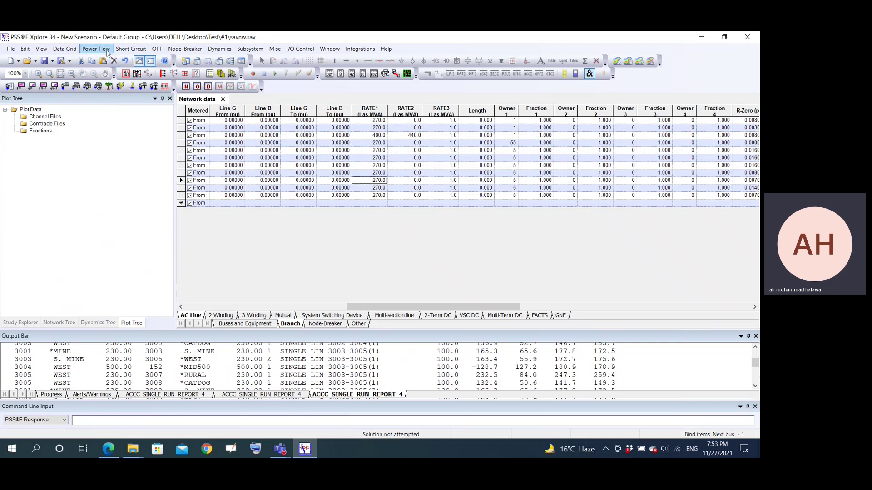
Solve the AC contingency analysis again with the system111 distribution factor file and contingency solution output file
click(96, 49)
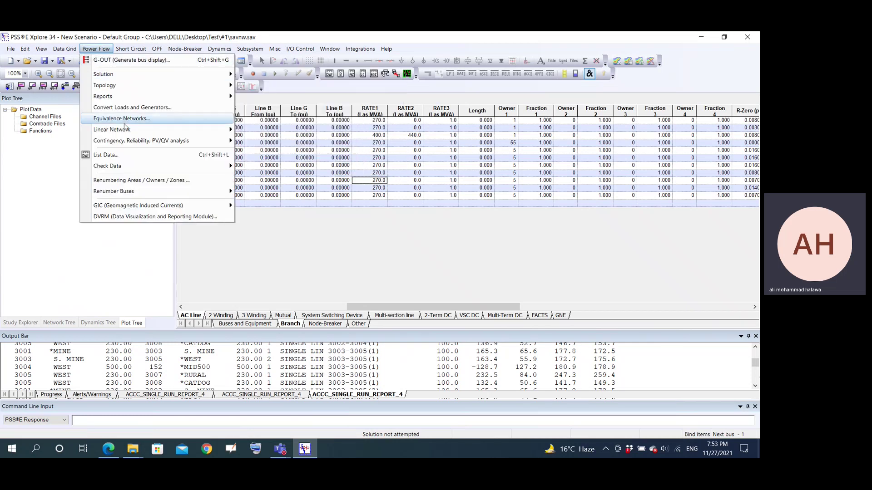
mouse_move(126, 131)
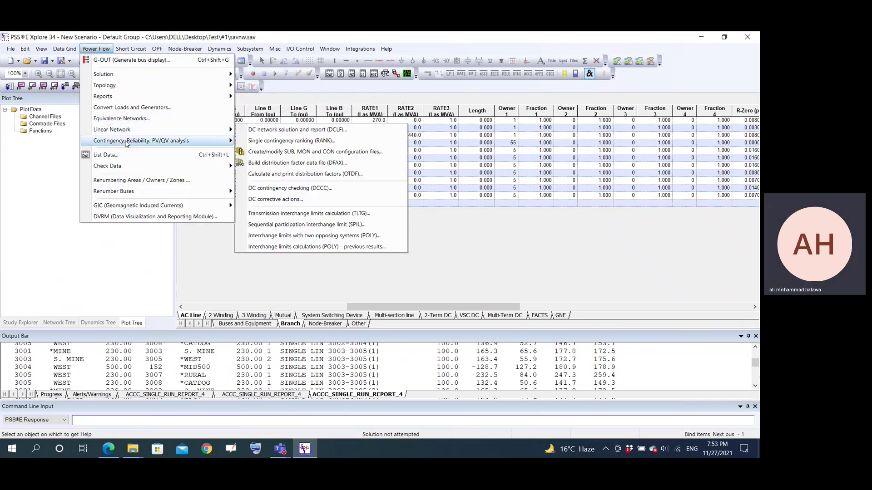
click(286, 141)
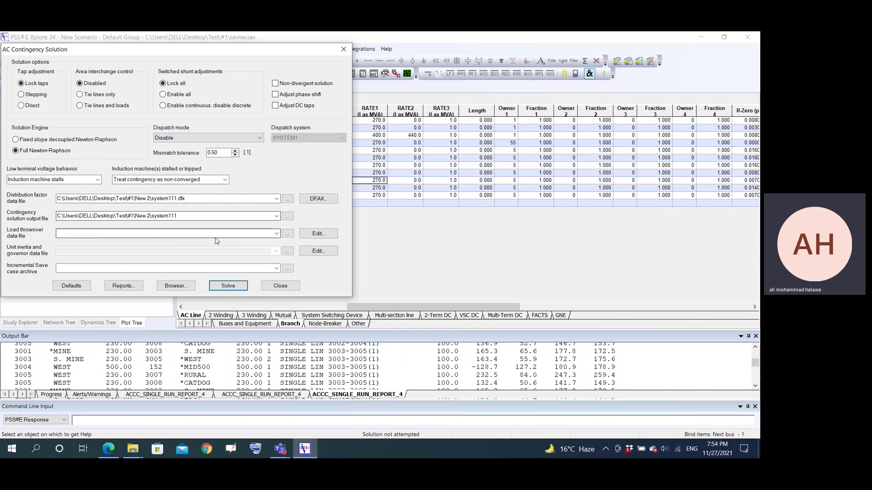
click(228, 286)
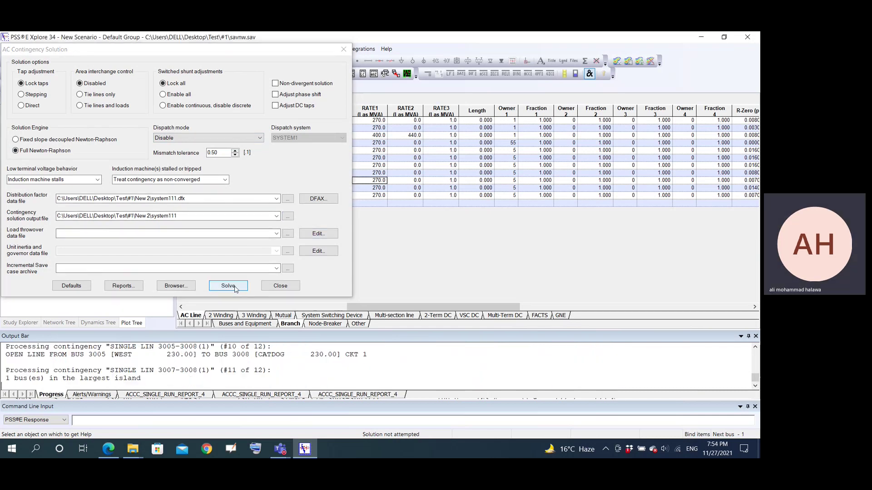
Produce a new AC contingency report as a Spreadsheet overload report and close both contingency dialogs
click(119, 287)
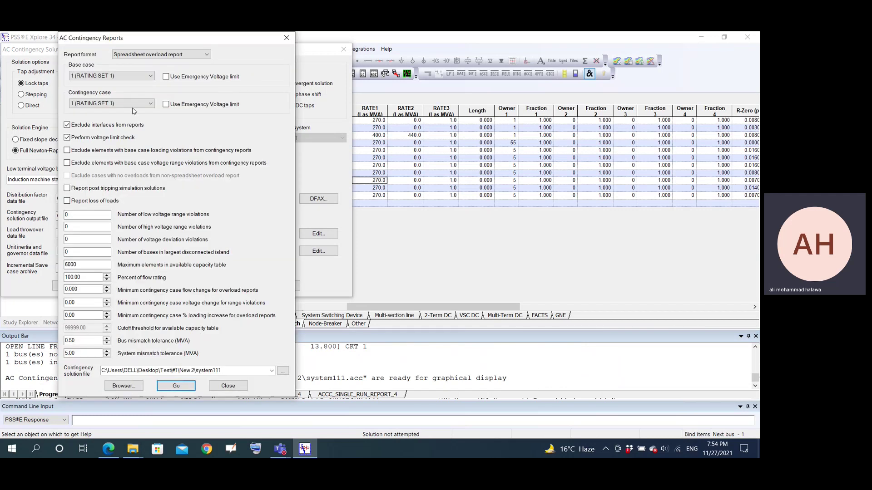
click(144, 57)
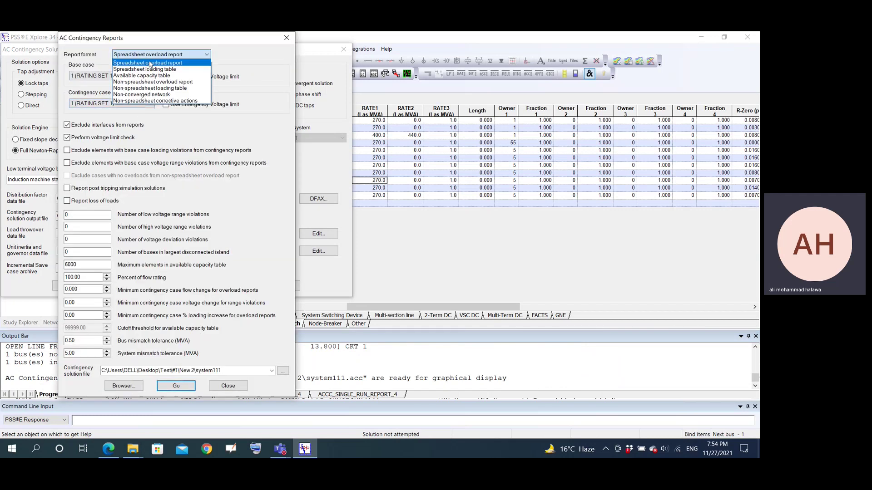
click(141, 61)
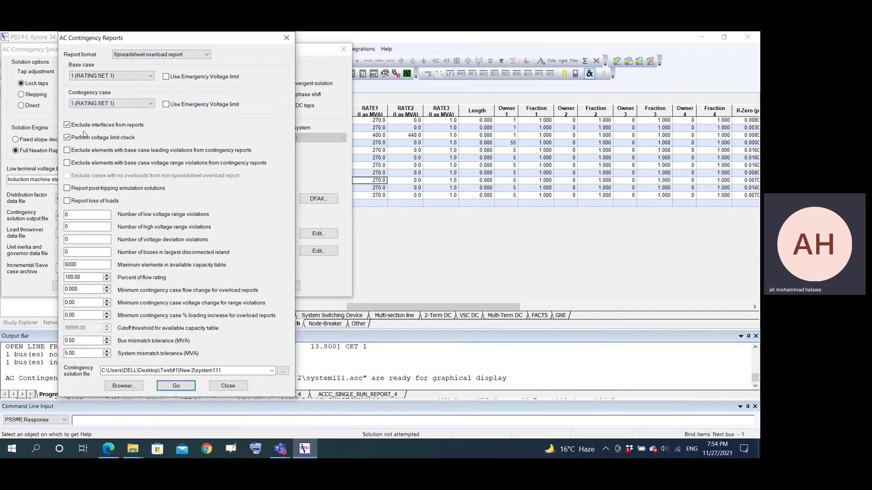
click(176, 385)
click(228, 385)
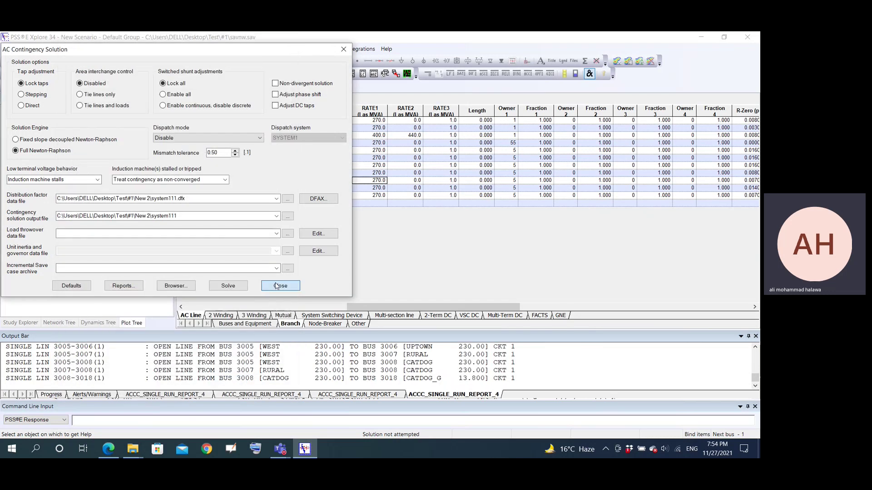
click(280, 285)
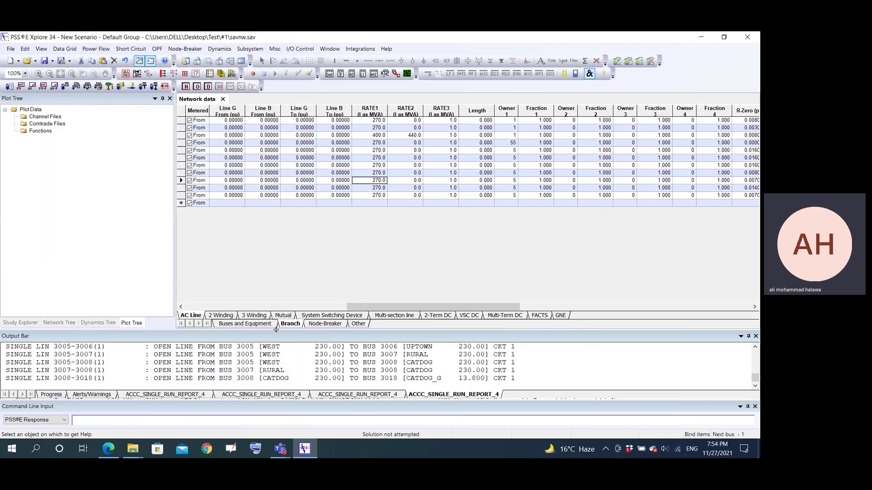
Enlarge the output area and examine the overloaded branches in the new report's monitored branch table
drag(276, 330, 277, 199)
scroll(322, 317, up, 10)
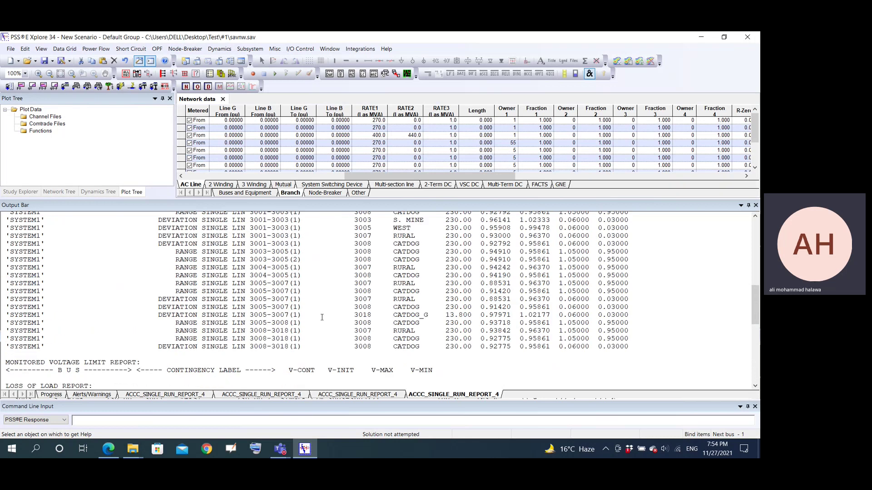
scroll(321, 317, up, 7)
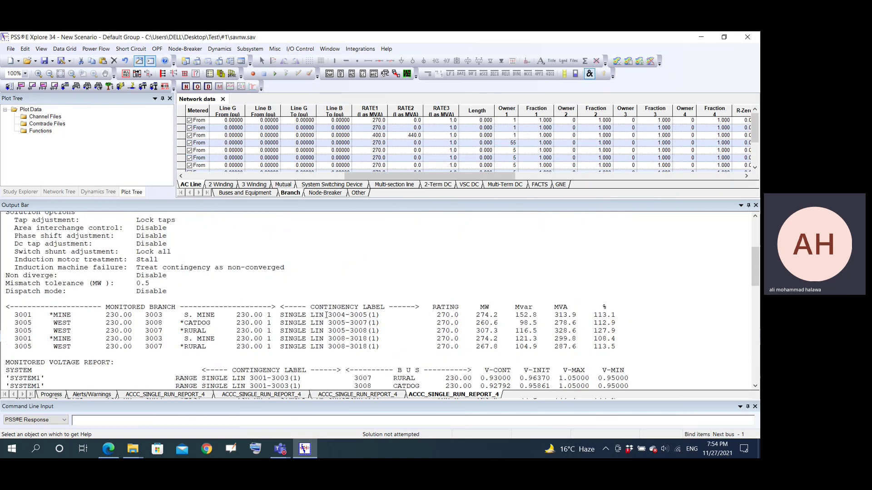
drag(58, 313, 89, 331)
click(89, 332)
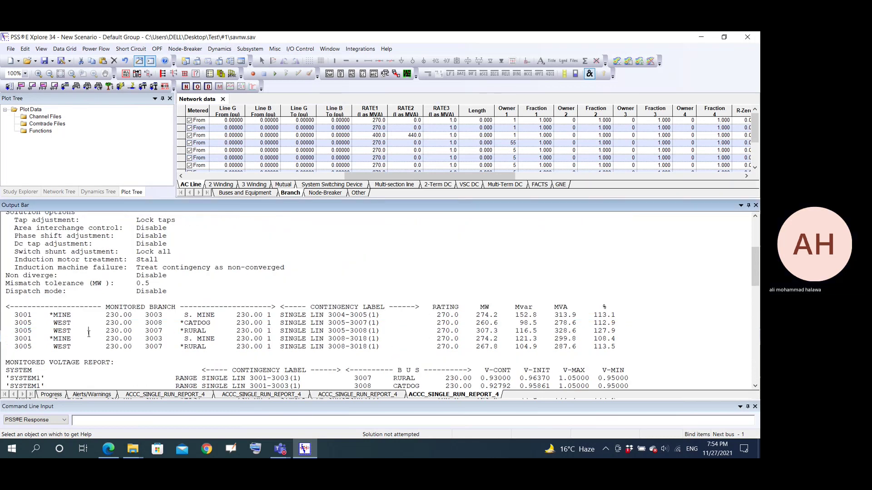
drag(15, 315, 534, 353)
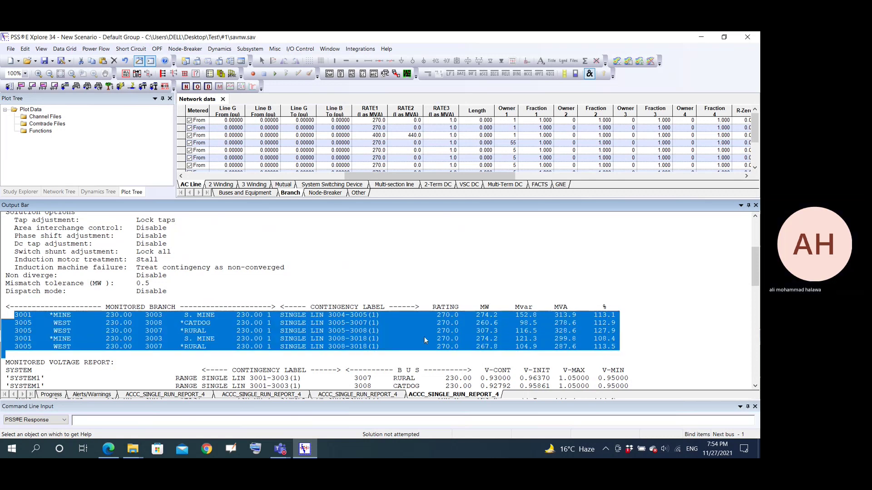
scroll(359, 277, up, 2)
scroll(276, 278, down, 2)
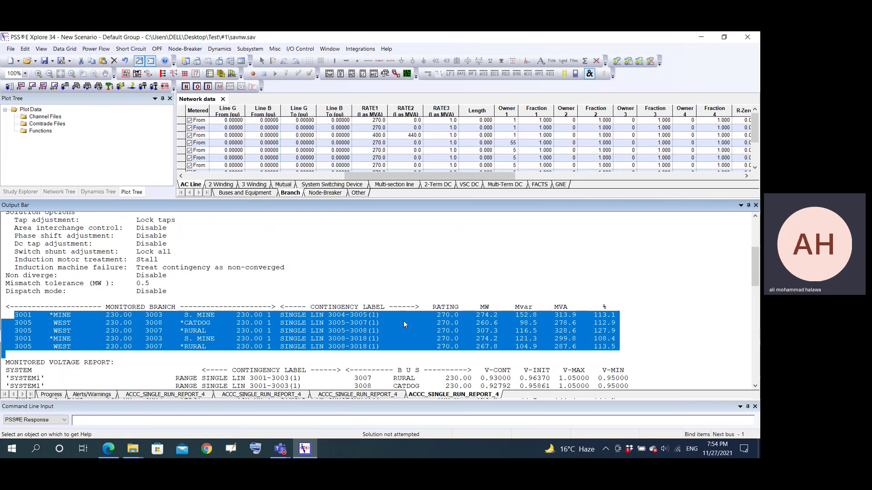
Examine the rating, MVA flow and loading percentage of branch 3001-3003 under contingency 3004-3005(1), and the other overload percentages
click(293, 331)
drag(15, 314, 323, 316)
click(376, 322)
drag(384, 314, 280, 315)
drag(165, 315, 15, 315)
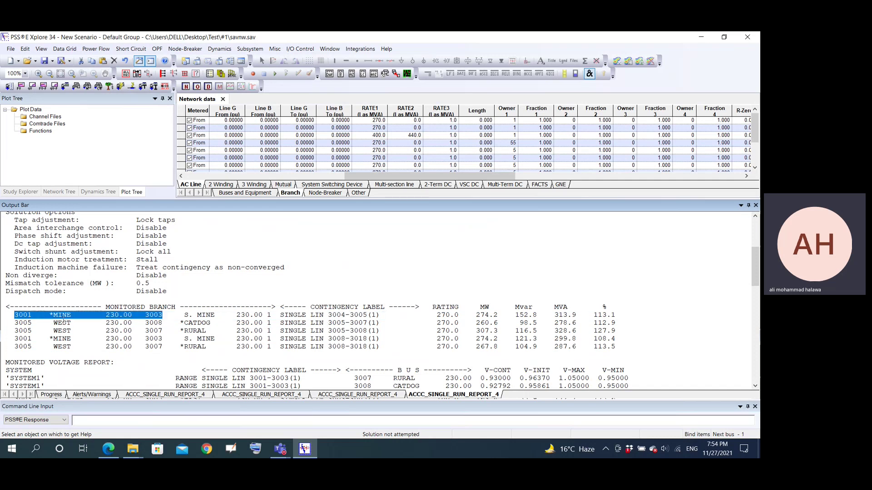
drag(281, 315, 372, 318)
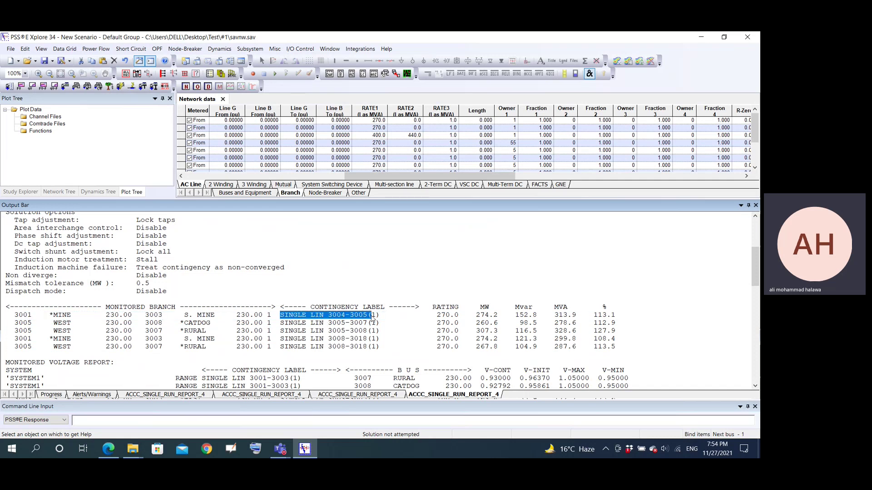
drag(437, 315, 495, 316)
drag(577, 315, 555, 320)
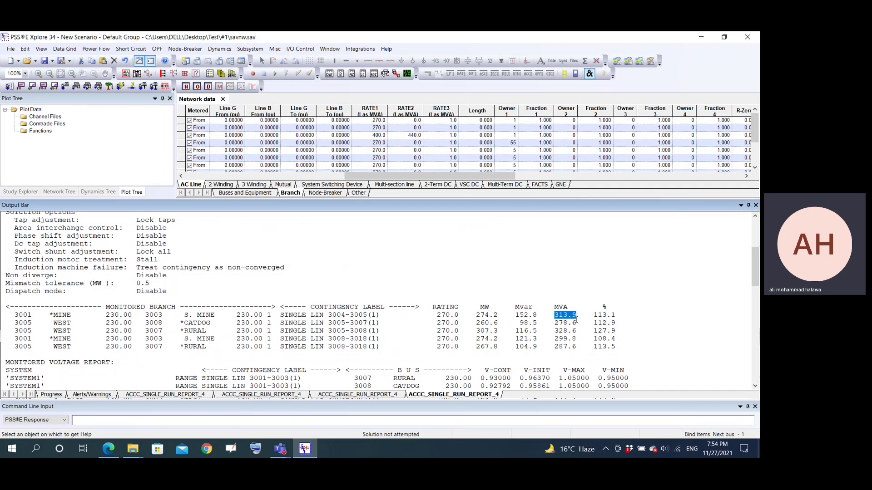
drag(615, 315, 595, 318)
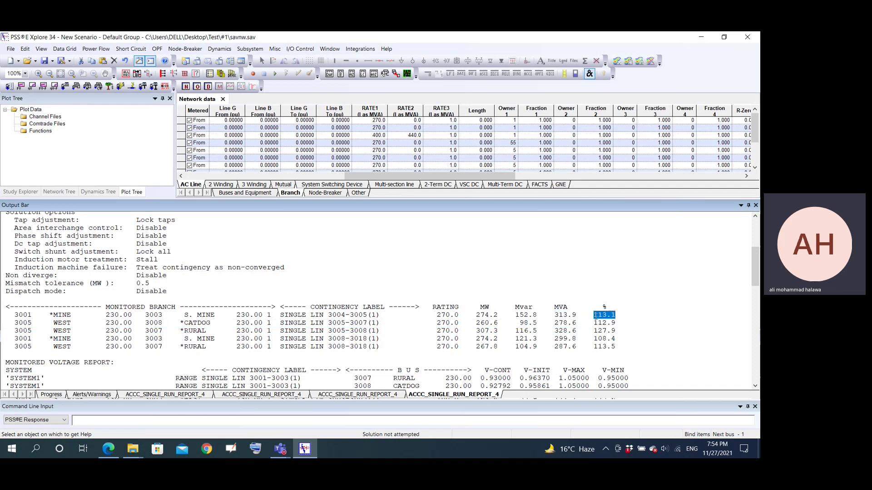
triple_click(617, 331)
click(616, 338)
Review the monitored voltage and post-contingency solution sections of the report and shrink the output area
scroll(573, 318, down, 4)
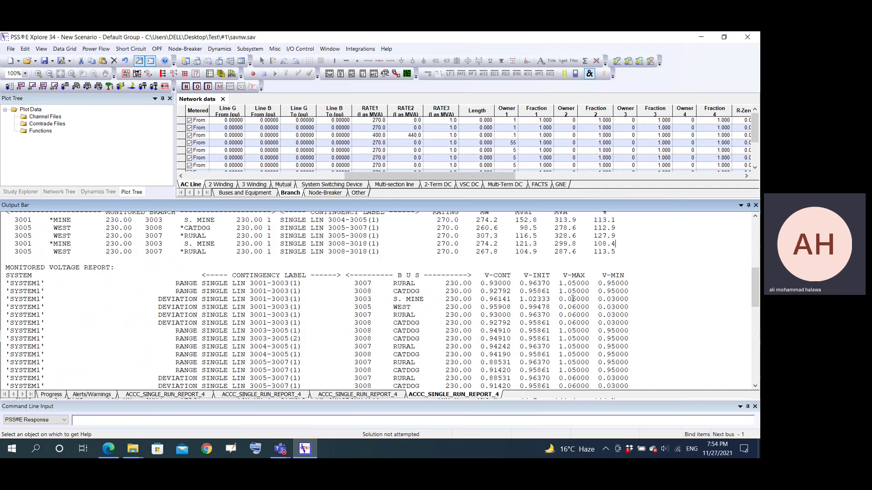
scroll(548, 309, down, 2)
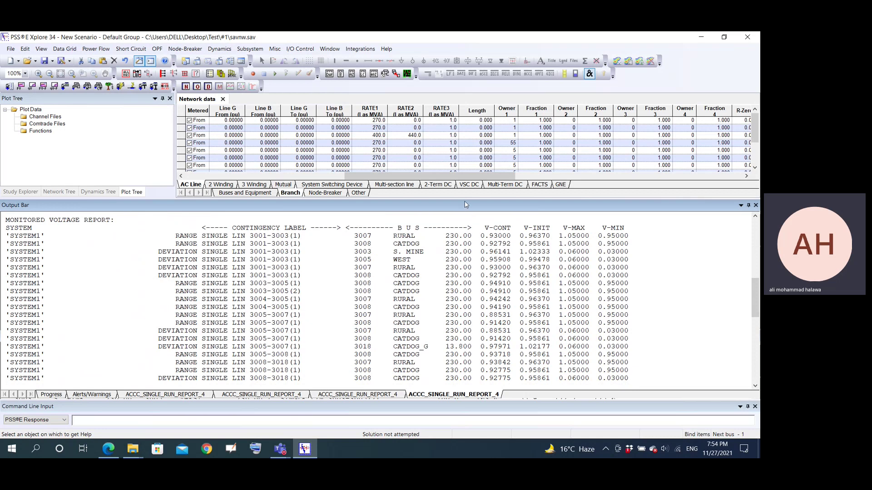
scroll(455, 272, down, 9)
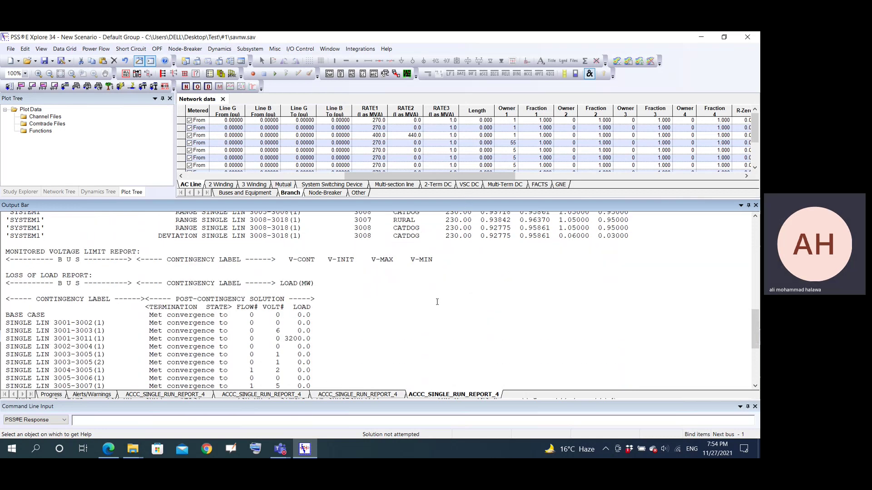
scroll(422, 236, up, 10)
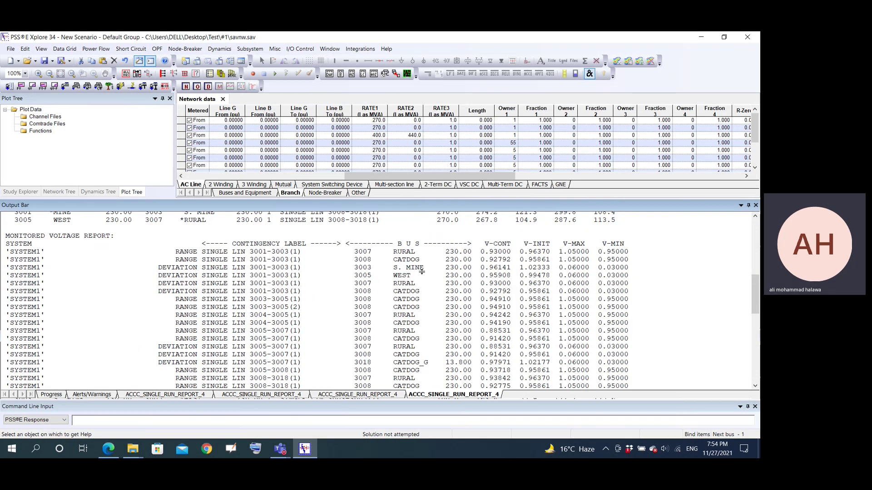
drag(422, 271, 429, 328)
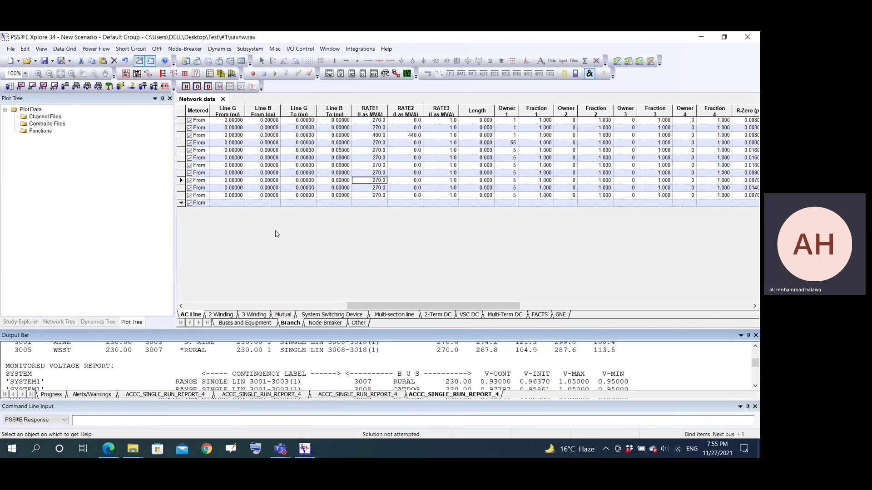
Start Single Contingency Ranking and load system111.sub from the New 2 folder as the subsystem description file
click(110, 49)
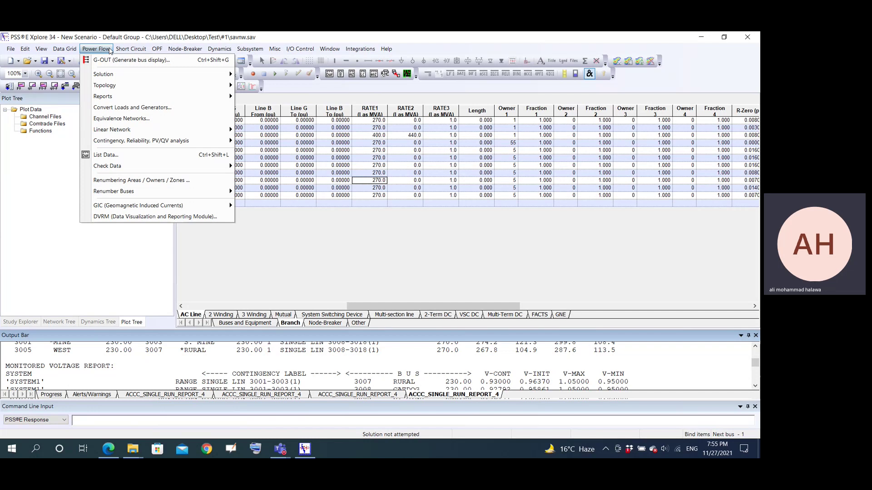
mouse_move(129, 144)
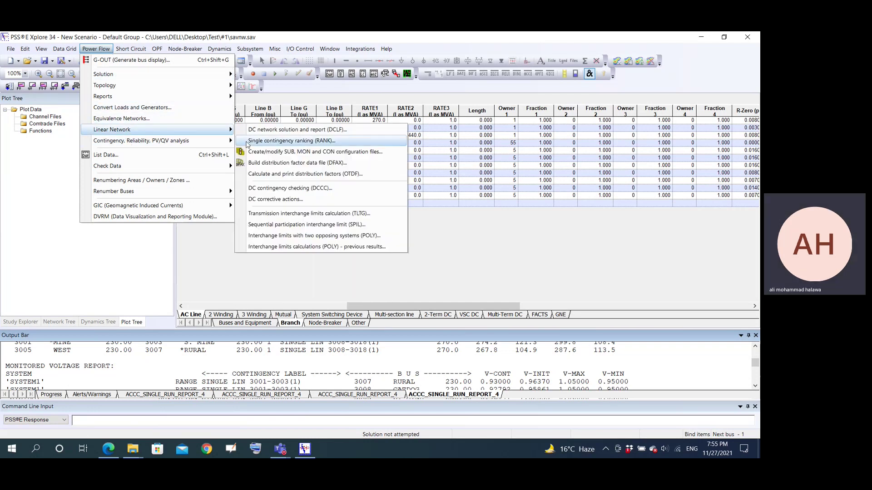
click(261, 142)
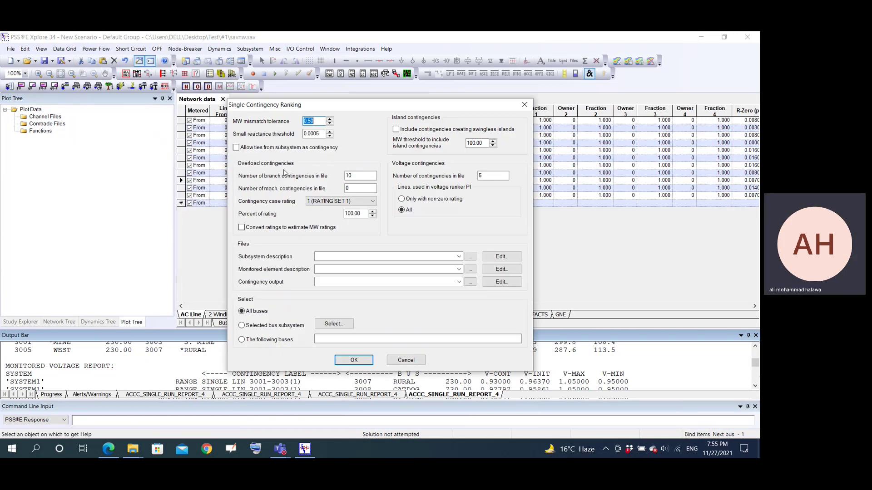
click(325, 204)
click(325, 204)
click(470, 257)
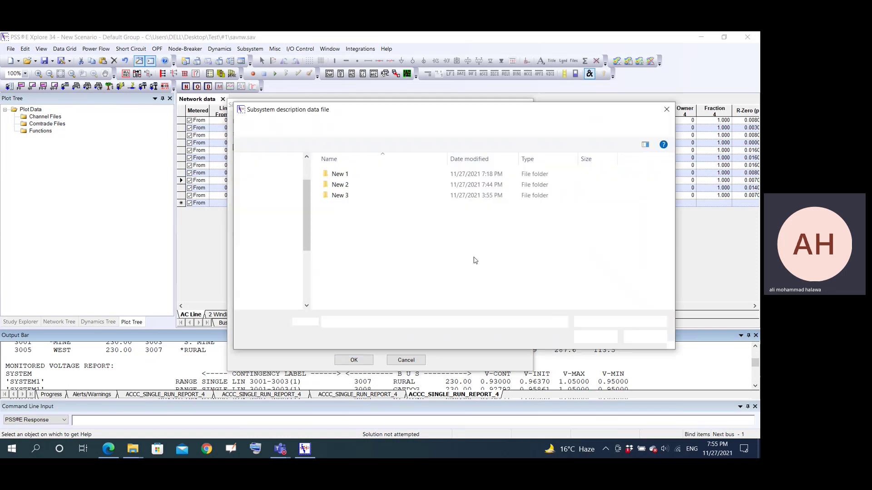
double_click(361, 184)
double_click(361, 176)
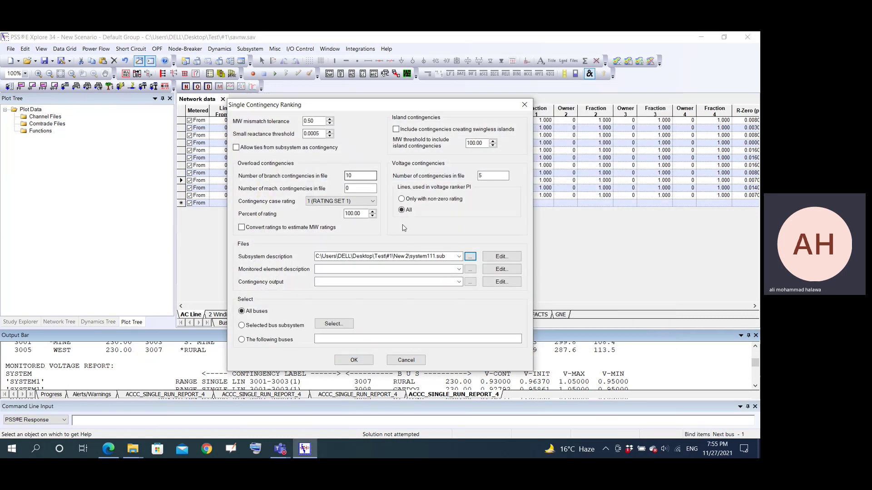
Load system111.mon from the New 2 folder as the monitored element description file
click(472, 269)
double_click(361, 184)
double_click(362, 174)
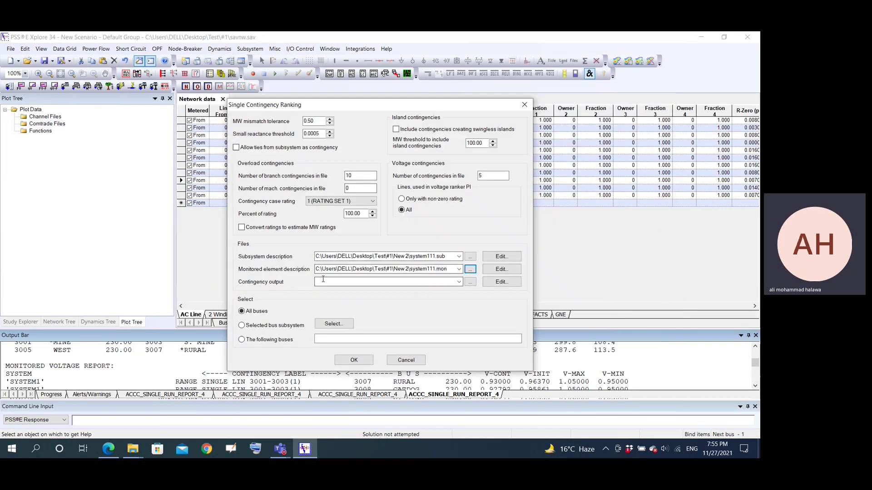
Set the contingency output to a new file named system22222 in the New 2 folder
click(469, 284)
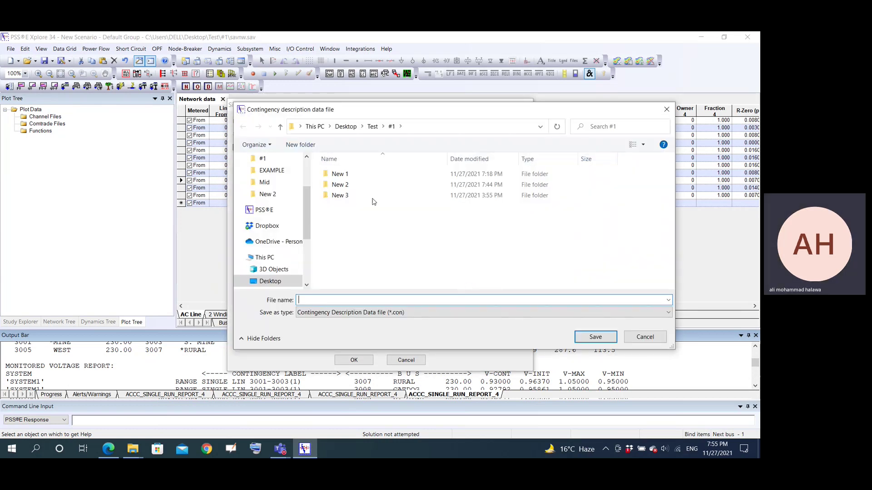
double_click(363, 186)
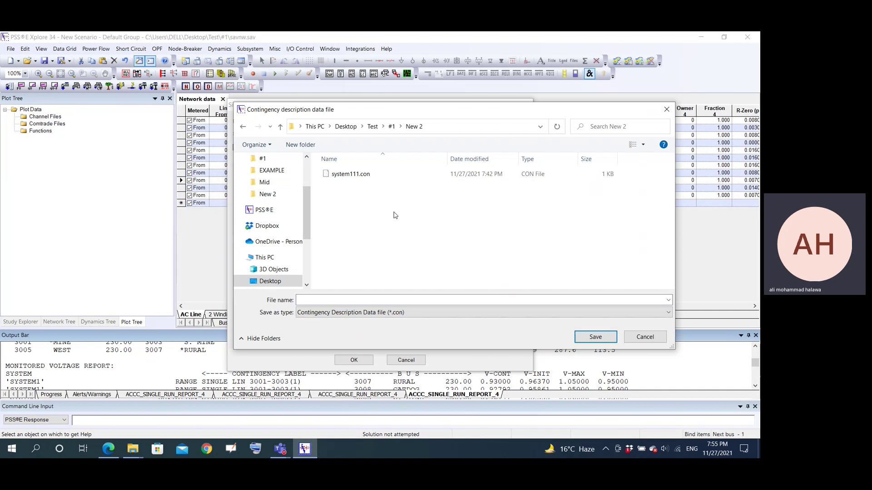
click(380, 300)
text(system1111111111)
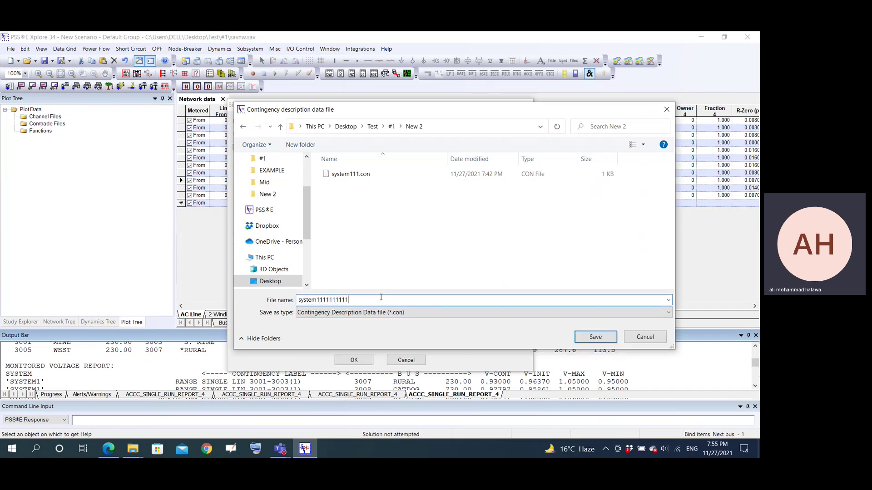
text(1)
key(shift+Left)
key(shift+Left)
key(shift+Left)
key(shift+Left)
key(shift+Left)
key(shift+Left)
key(shift+Left)
key(shift+Left)
key(shift+Left)
key(shift+Left)
key(BackSpace)
key(BackSpace)
text(22222)
click(594, 337)
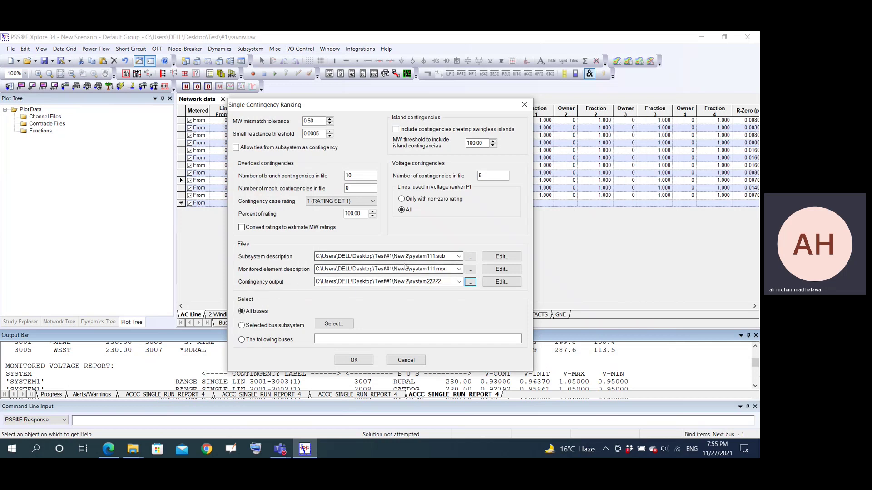
Recheck the monitored element and contingency output files, and run the ranking on all buses
click(471, 270)
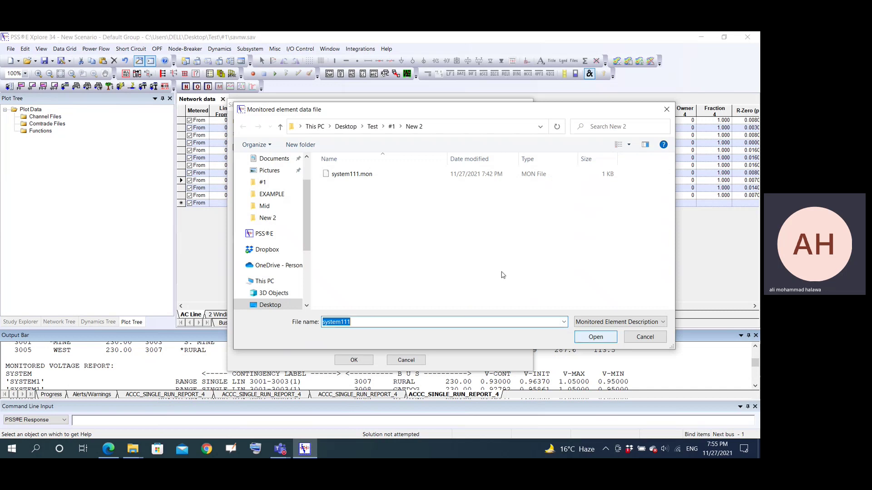
click(595, 337)
click(470, 282)
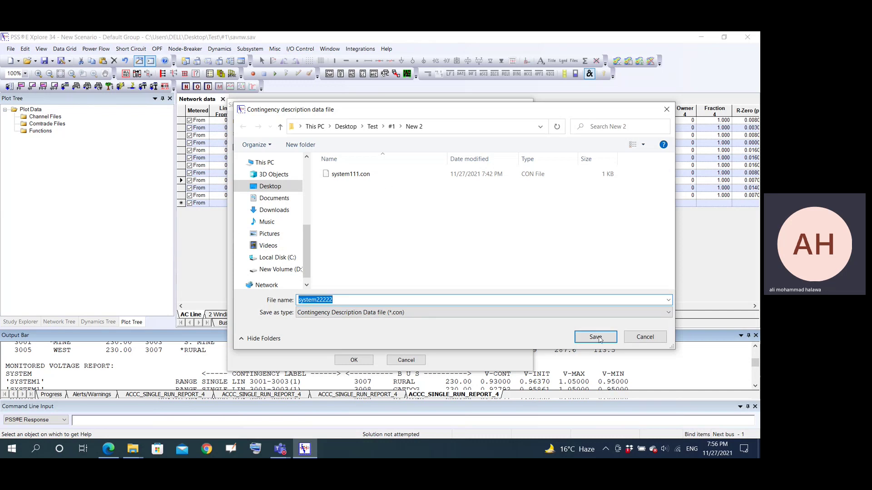
click(645, 337)
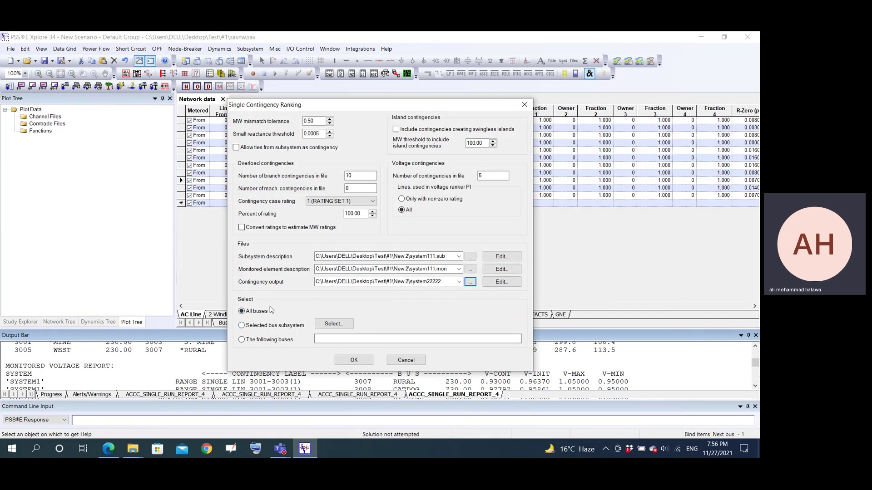
click(354, 360)
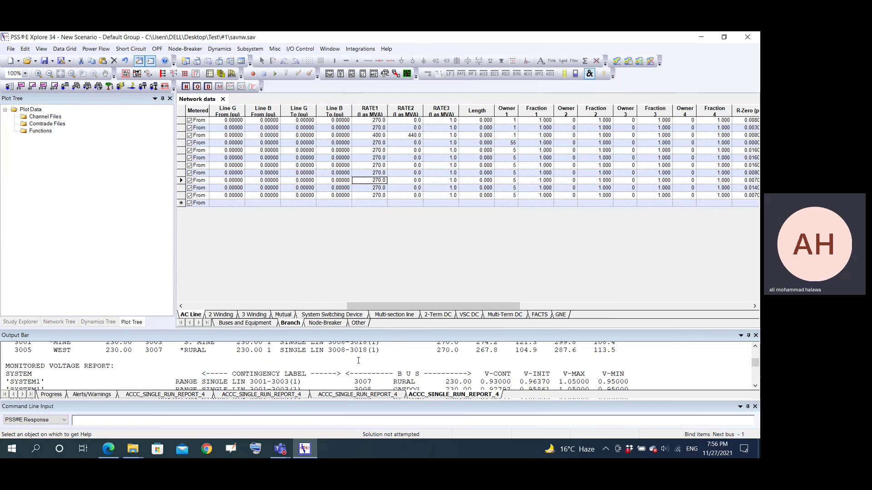
Switch to File Explorer and open the New 2 folder inside #1
drag(377, 306, 222, 303)
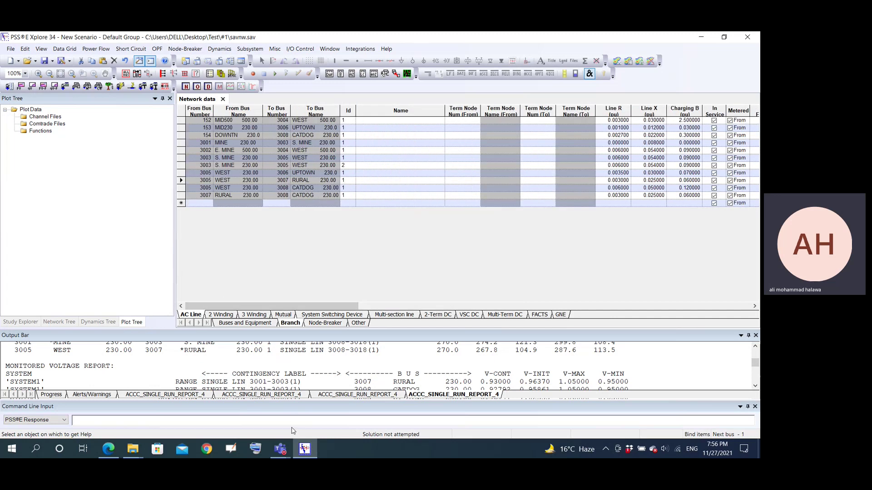
mouse_move(135, 451)
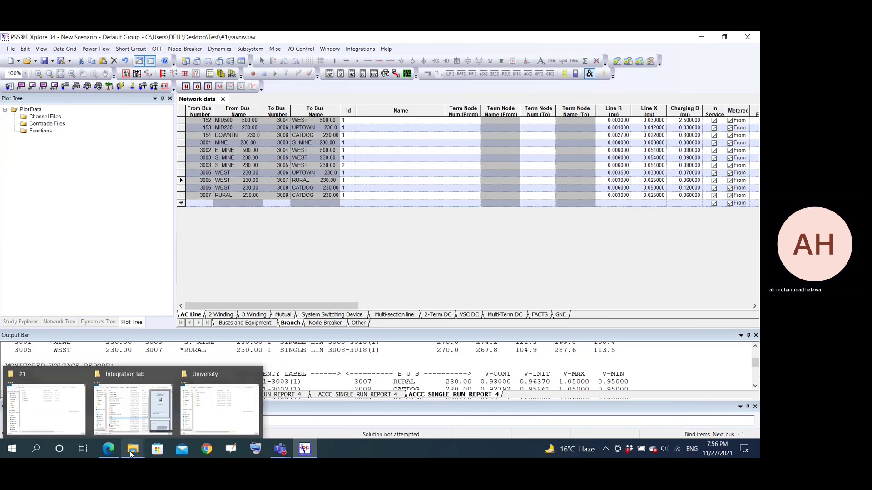
click(45, 407)
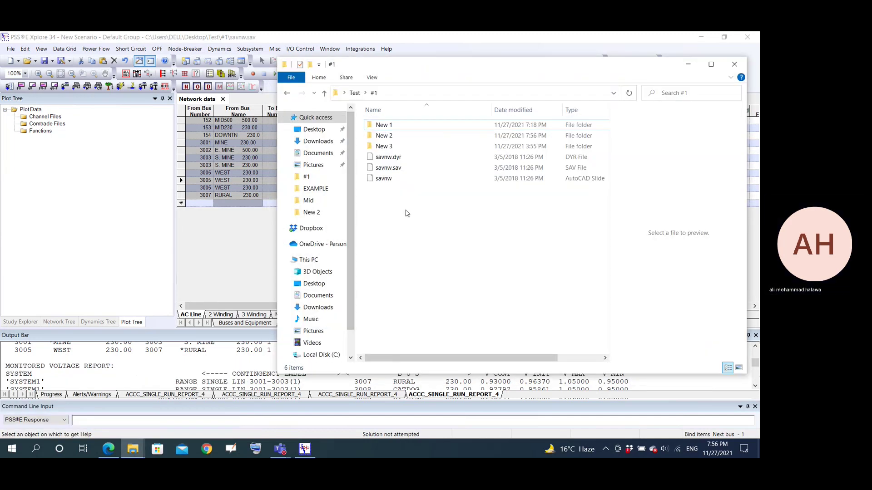
click(396, 137)
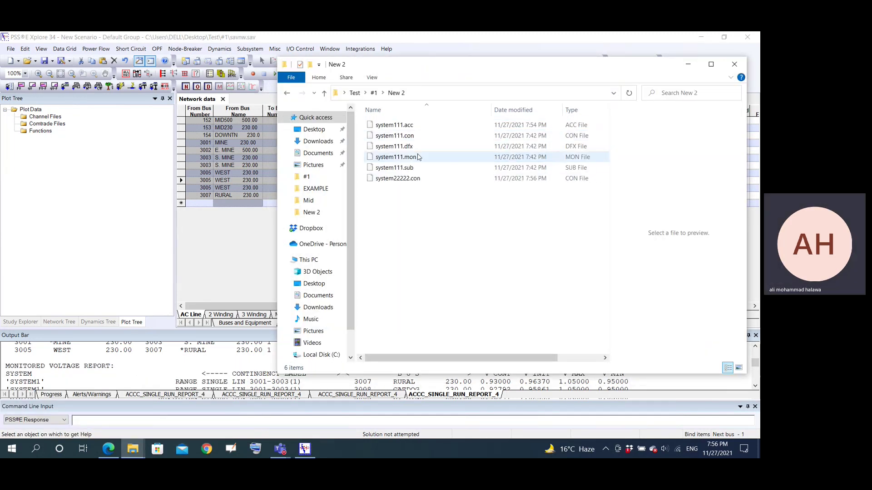
Open system22222.con with Notepad without making it the default app for .con files, and maximize the window
click(417, 180)
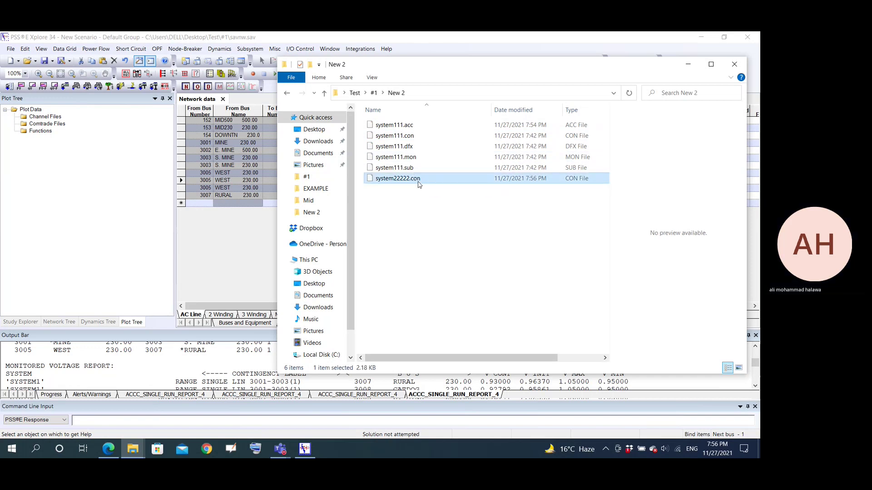
right_click(417, 180)
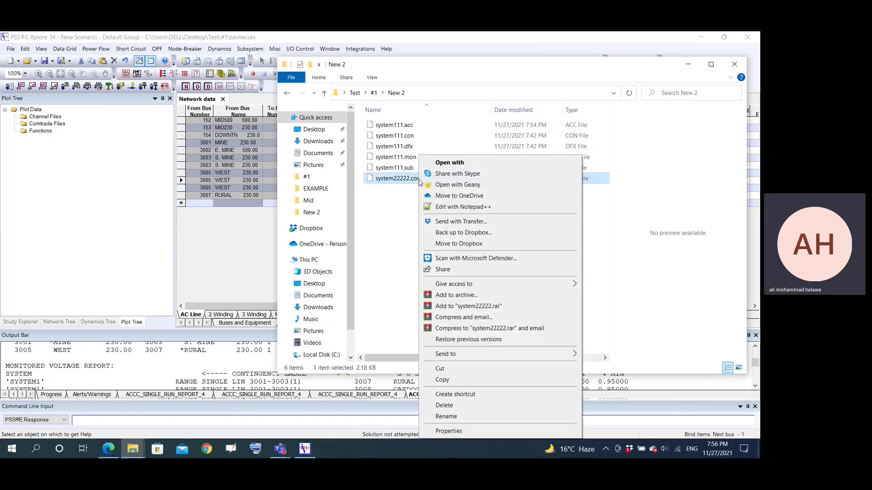
click(450, 164)
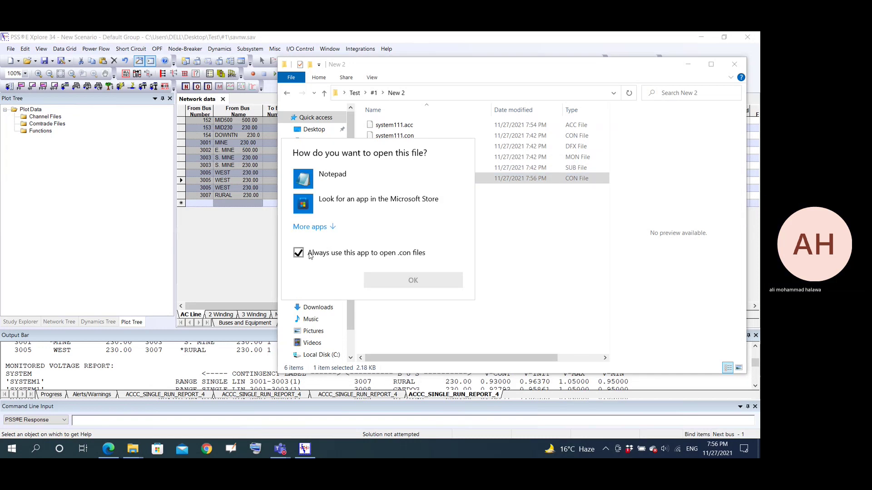
click(299, 253)
click(318, 179)
click(412, 280)
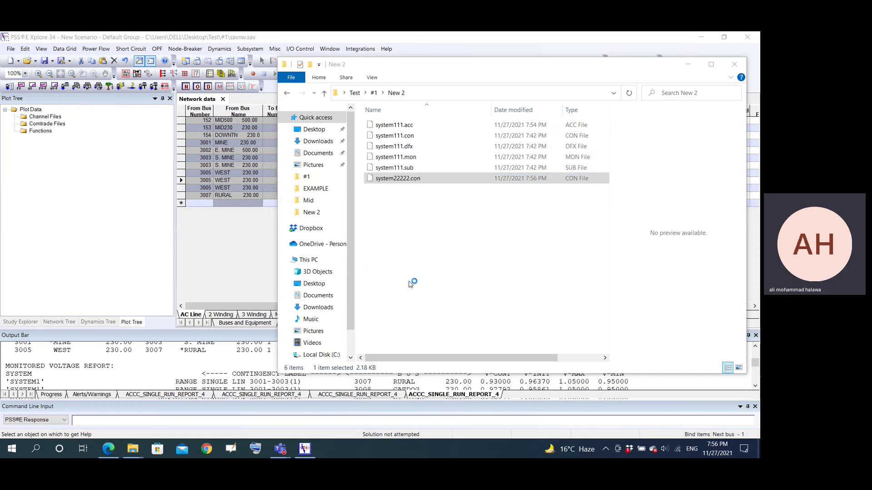
click(431, 60)
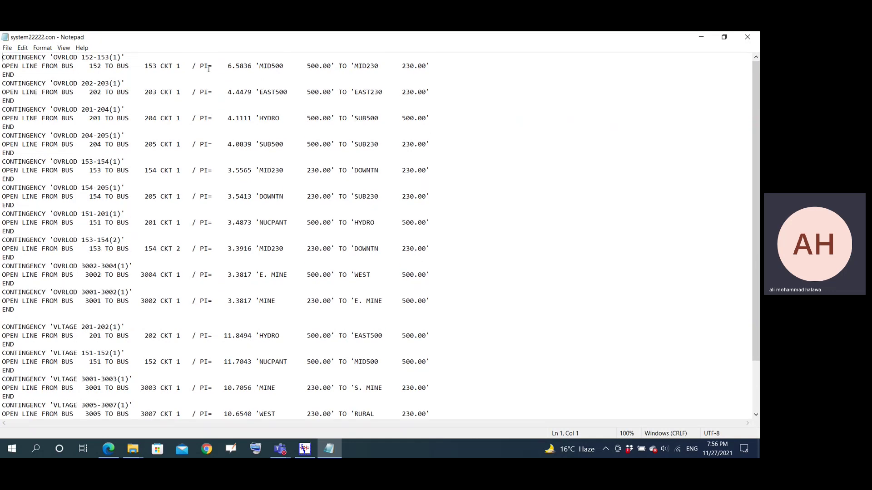
Examine the ranked contingencies in system22222.con, including their PI values and the OVRLOD and VLTAGE labels
drag(204, 66, 274, 92)
click(238, 109)
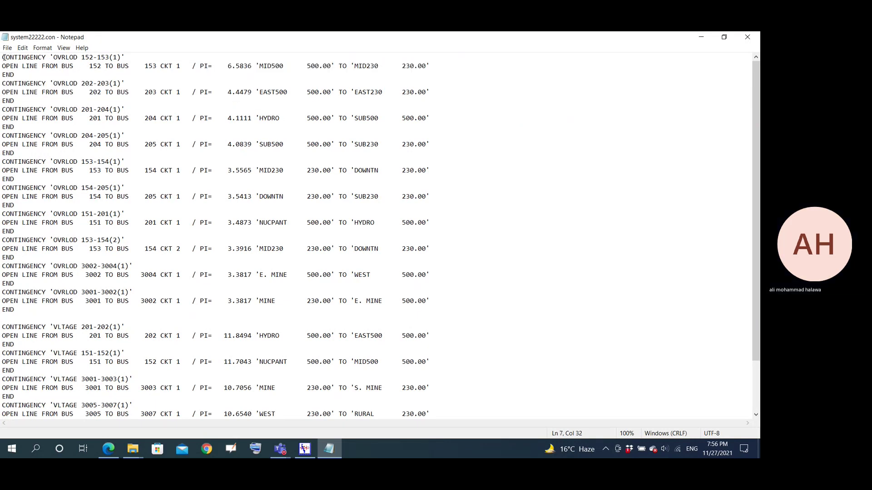
drag(4, 57, 246, 422)
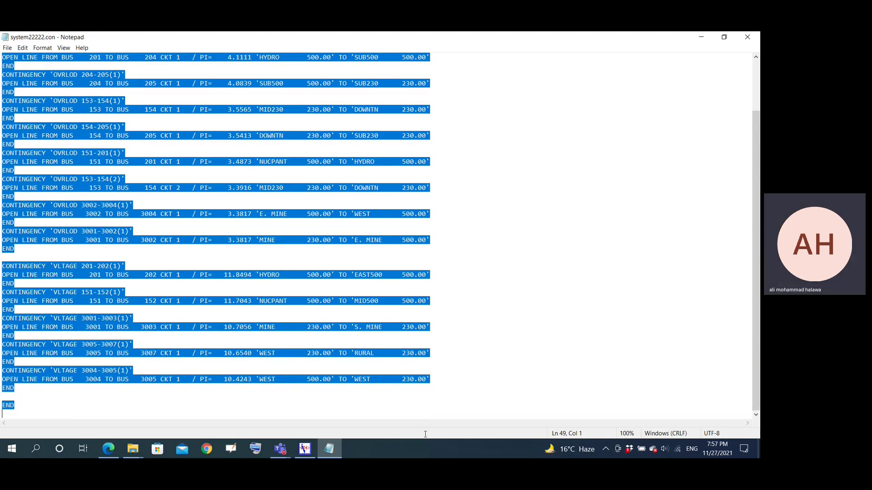
click(244, 308)
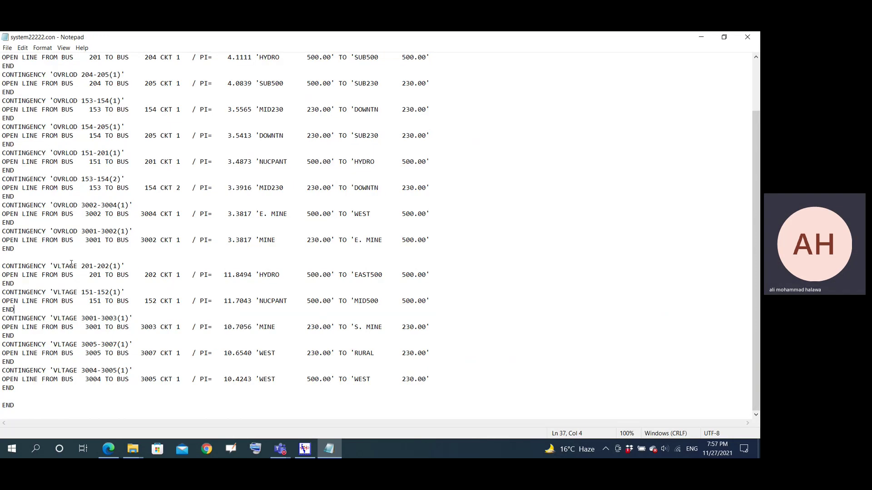
drag(412, 284, 75, 289)
drag(81, 205, 54, 205)
drag(78, 266, 54, 266)
scroll(78, 304, up, 2)
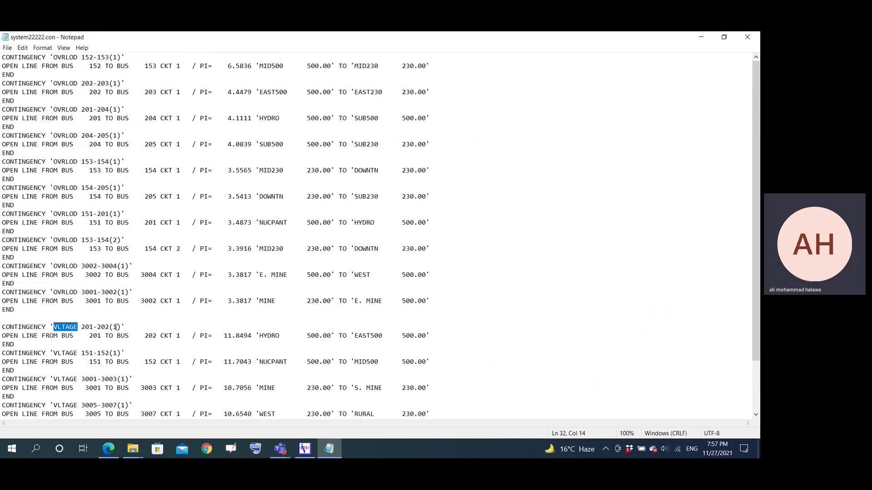
scroll(97, 339, down, 2)
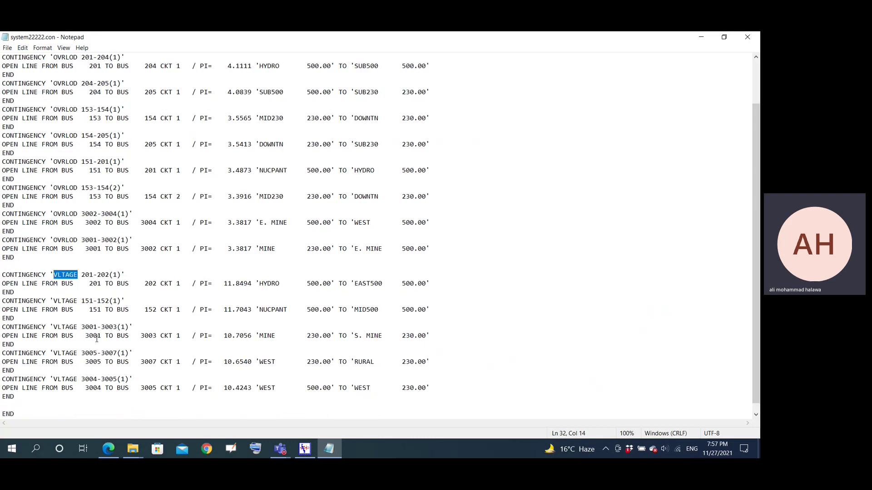
scroll(125, 305, up, 2)
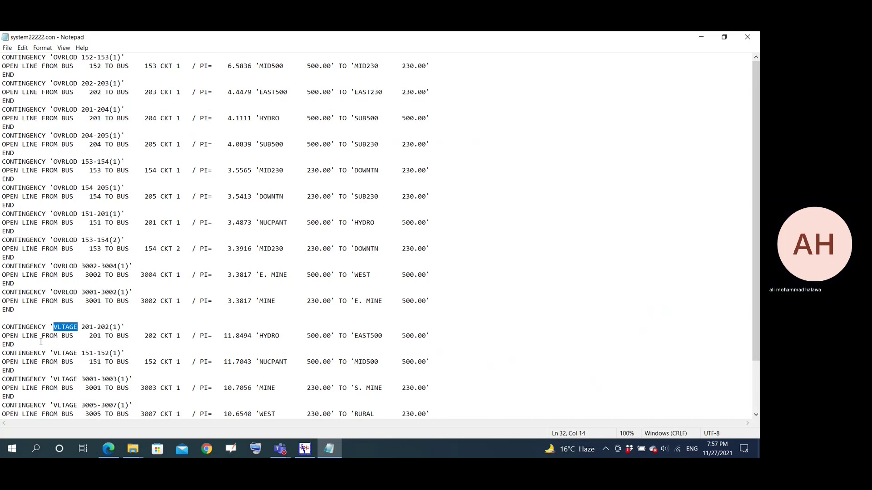
Examine the line outage entries for voltage contingency 201-202 and overload contingency 3001-3002, and review the overload ranking block
drag(85, 335, 186, 339)
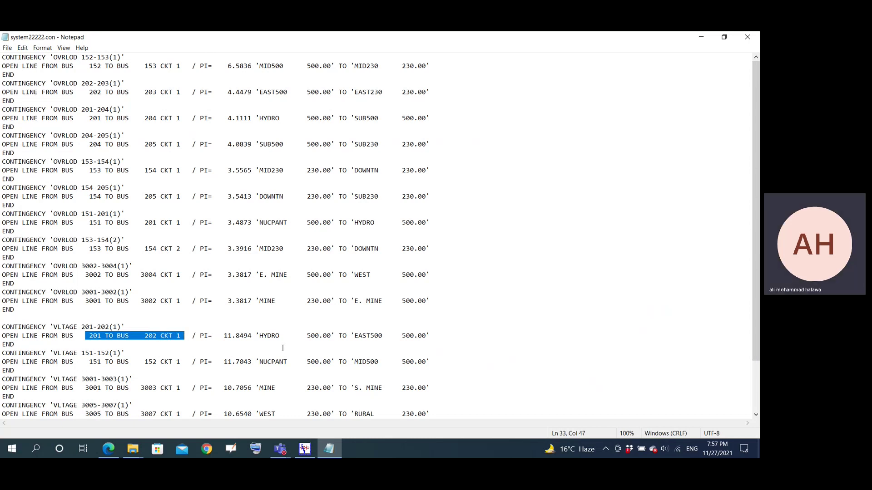
drag(82, 301, 185, 302)
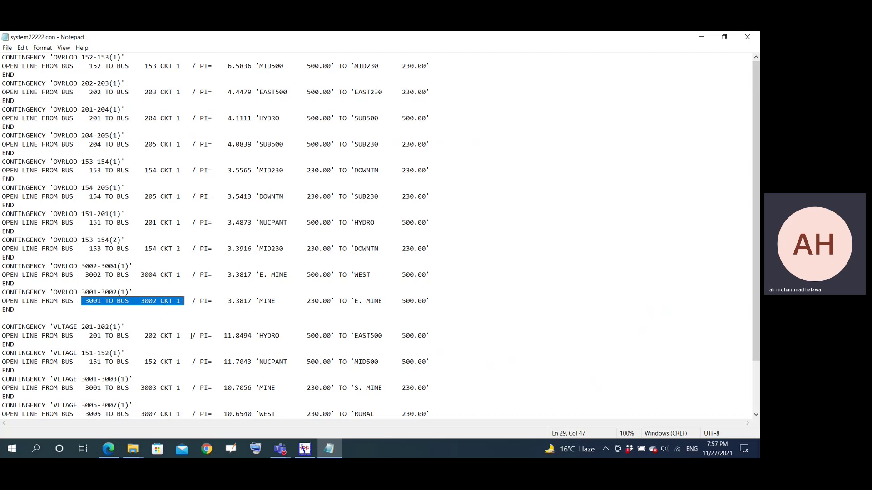
drag(252, 66, 359, 316)
key(Down)
key(Down)
key(Down)
key(Down)
key(Down)
click(359, 317)
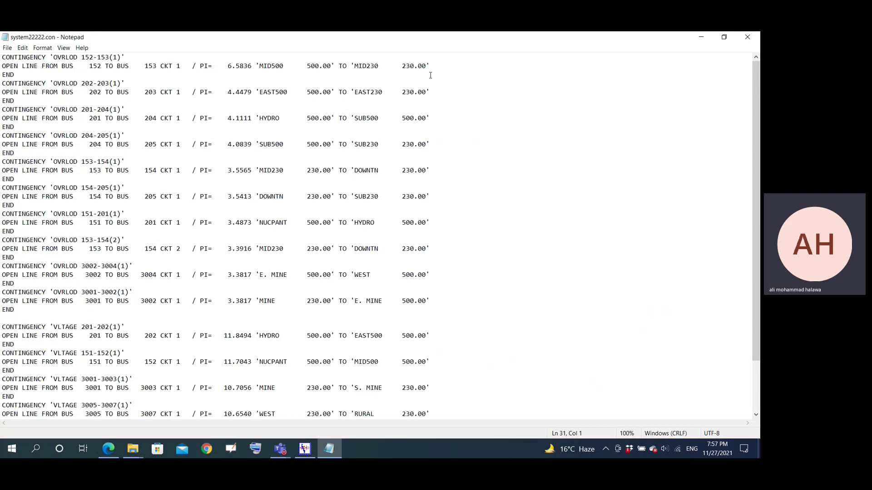
drag(430, 75, 9, 55)
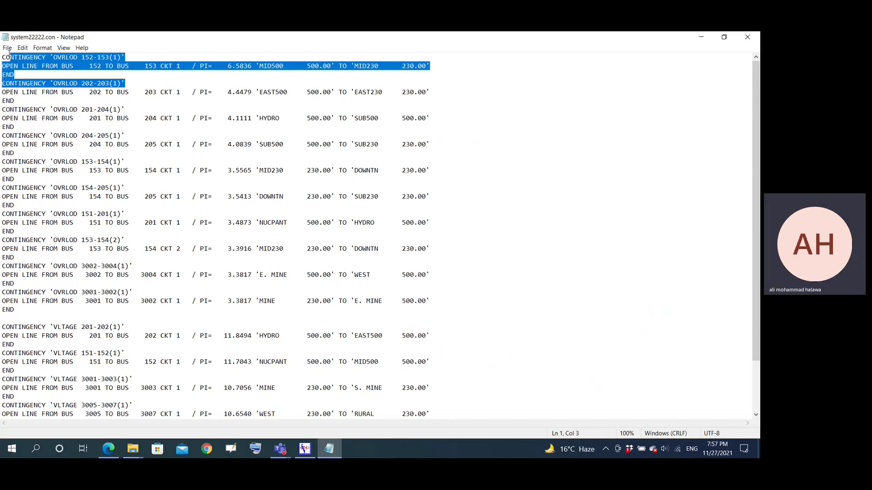
click(69, 109)
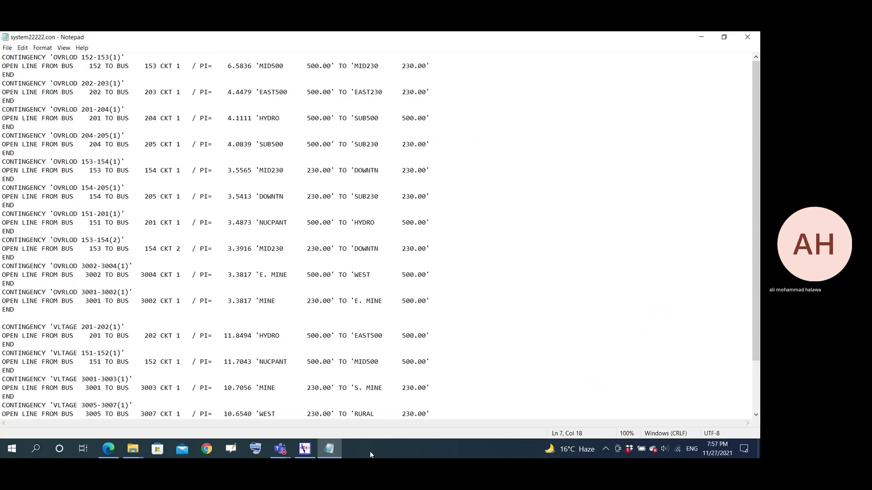
click(304, 452)
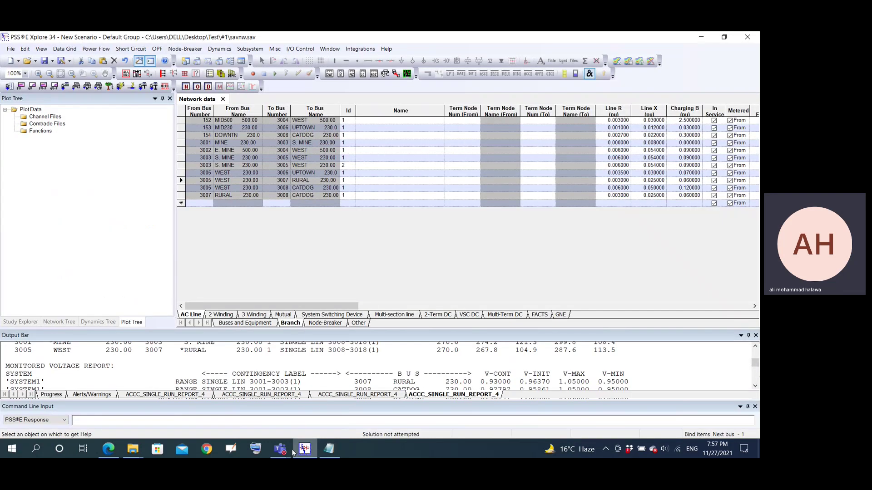
mouse_move(293, 453)
click(308, 408)
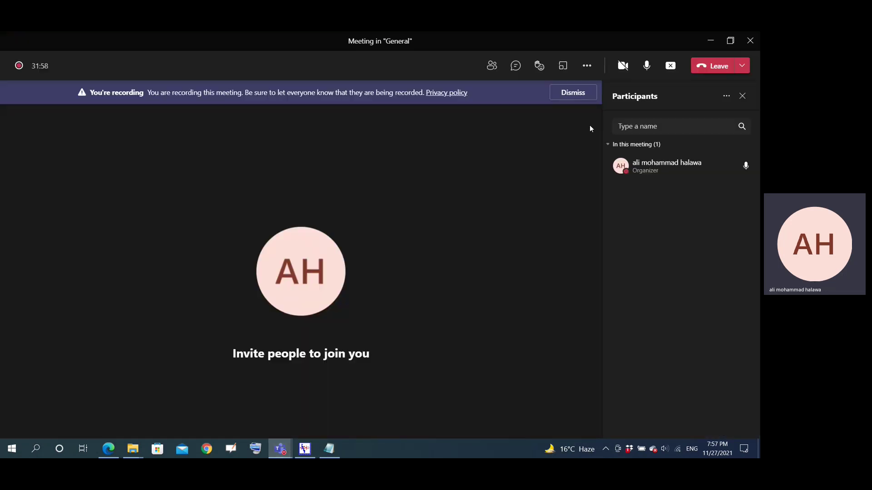
click(590, 68)
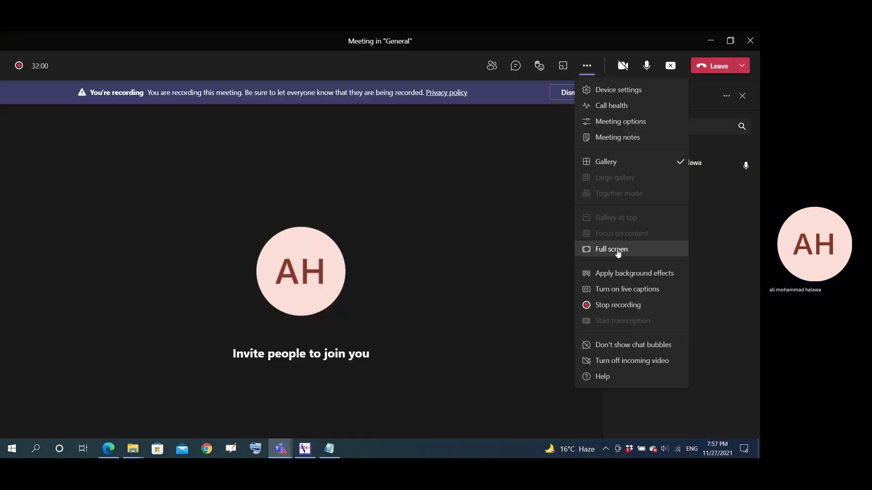